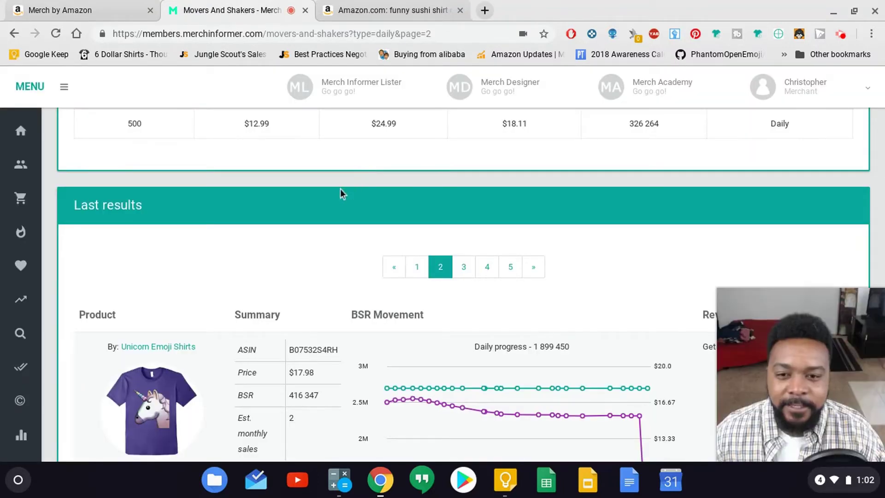
pyautogui.scroll(-1, 340, 199)
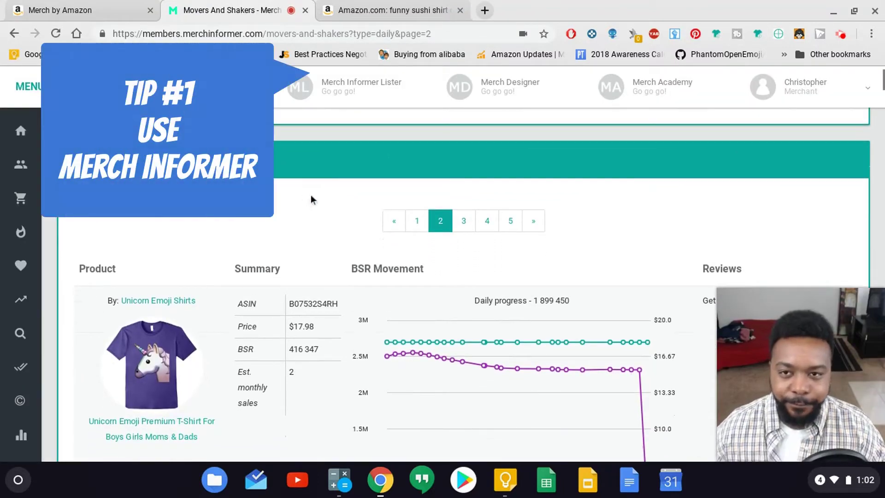
pyautogui.scroll(-1, 311, 200)
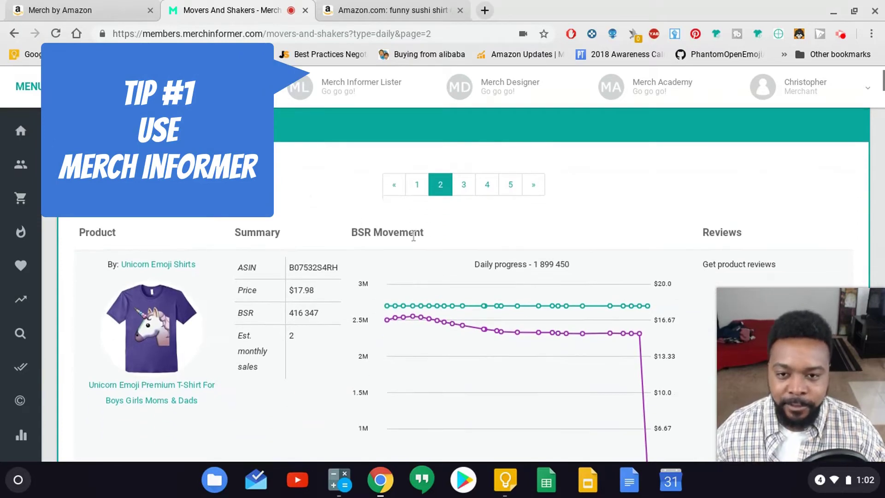
pyautogui.moveTo(352, 232); pyautogui.dragTo(422, 230)
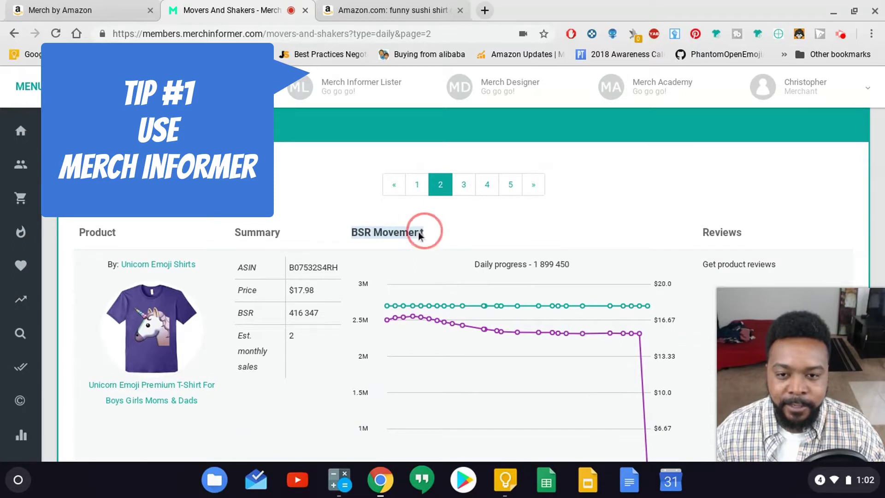
pyautogui.click(410, 230)
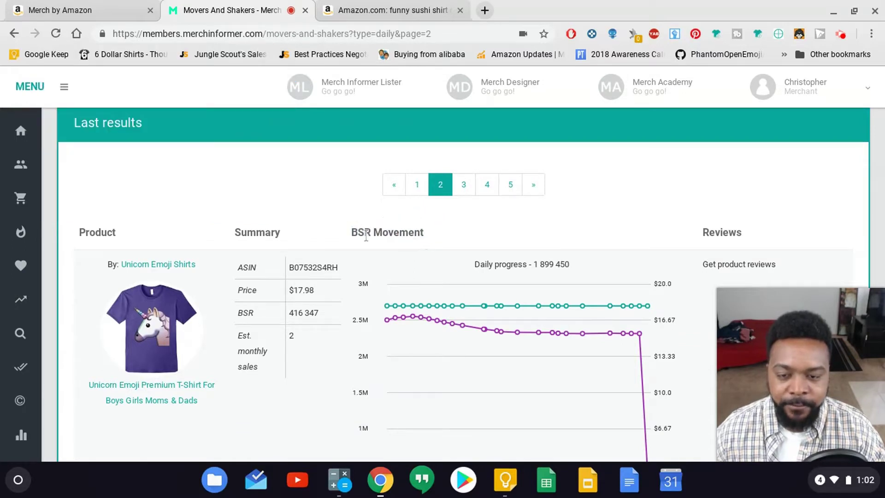
pyautogui.scroll(6, 350, 241)
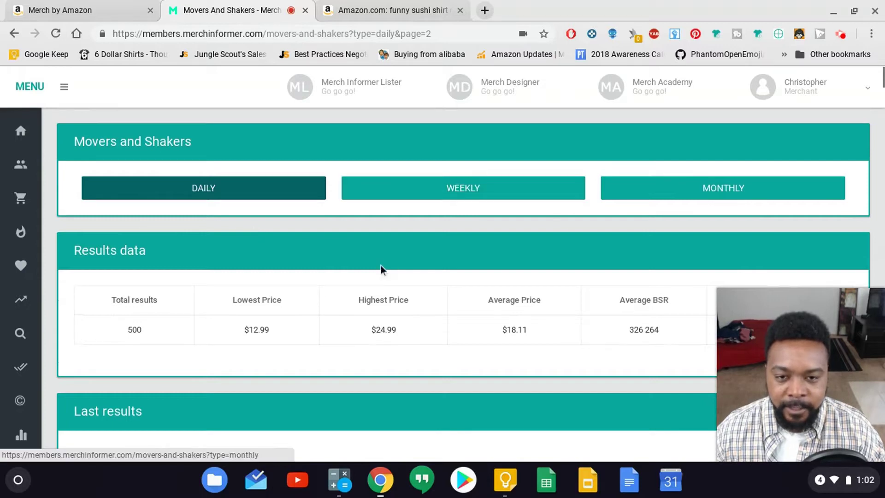
pyautogui.scroll(-5, 381, 269)
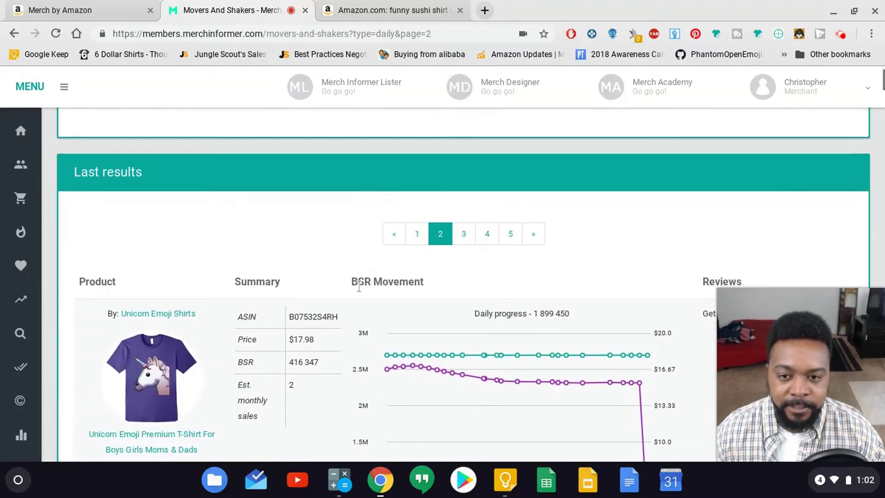
pyautogui.scroll(-2, 358, 286)
pyautogui.scroll(-2, 351, 260)
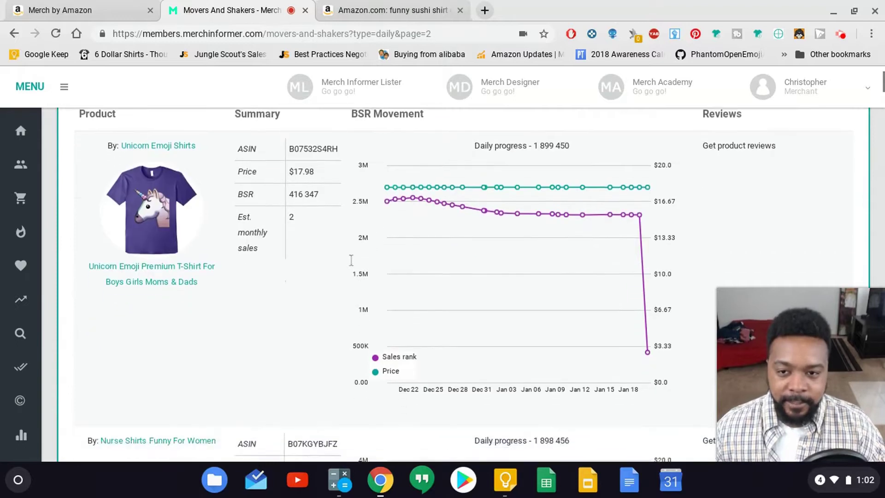
pyautogui.scroll(-5, 351, 260)
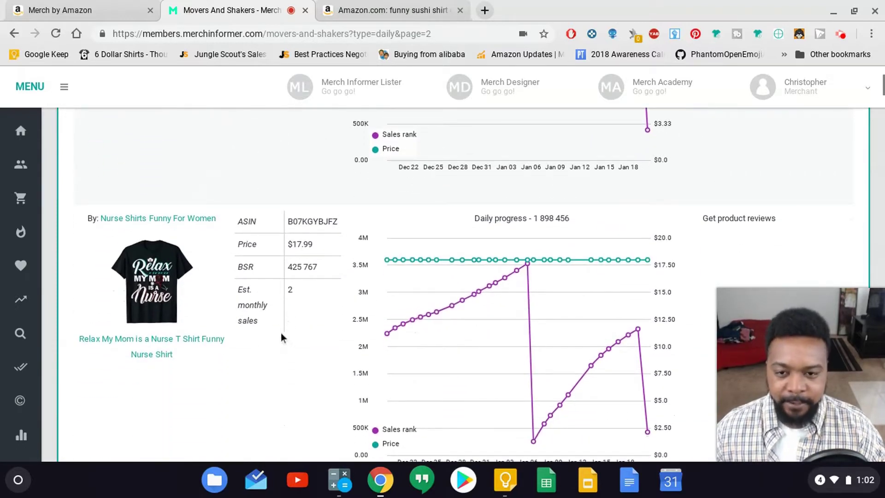
pyautogui.scroll(4, 280, 334)
pyautogui.scroll(1, 275, 335)
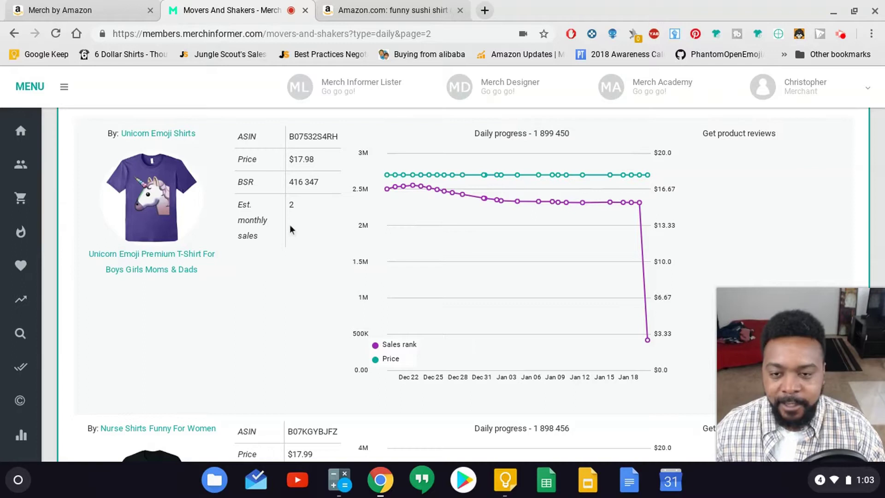
pyautogui.scroll(-5, 304, 237)
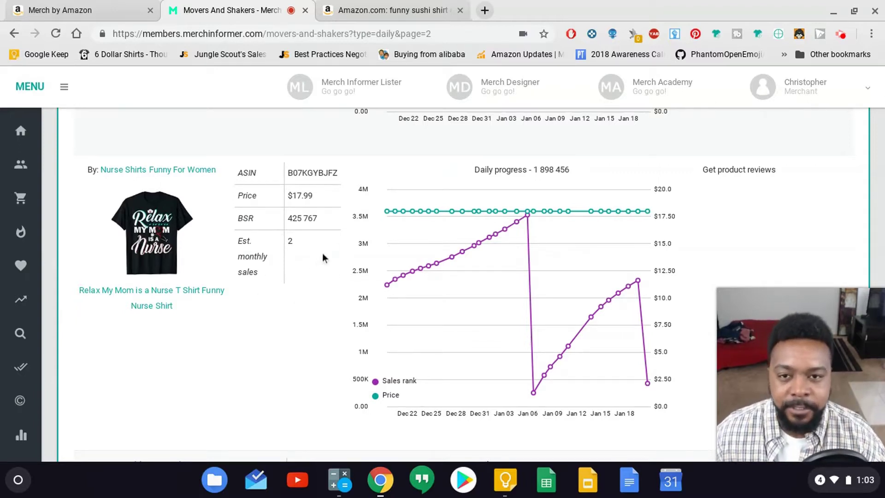
pyautogui.scroll(-5, 323, 258)
pyautogui.scroll(-3, 332, 254)
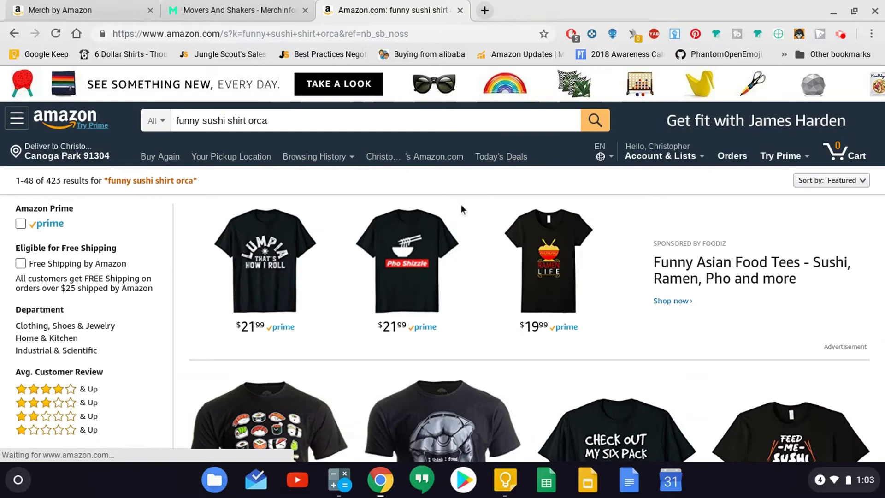
# Scroll through the 'funny sushi shirt orca' Amazon results, reading each shirt's BSR.
pyautogui.scroll(-2, 460, 212)
pyautogui.scroll(-2, 461, 217)
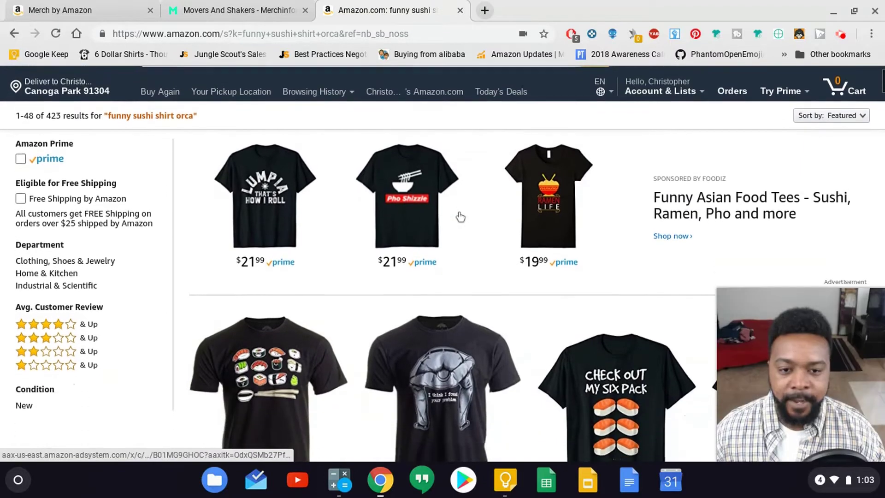
pyautogui.scroll(3, 460, 217)
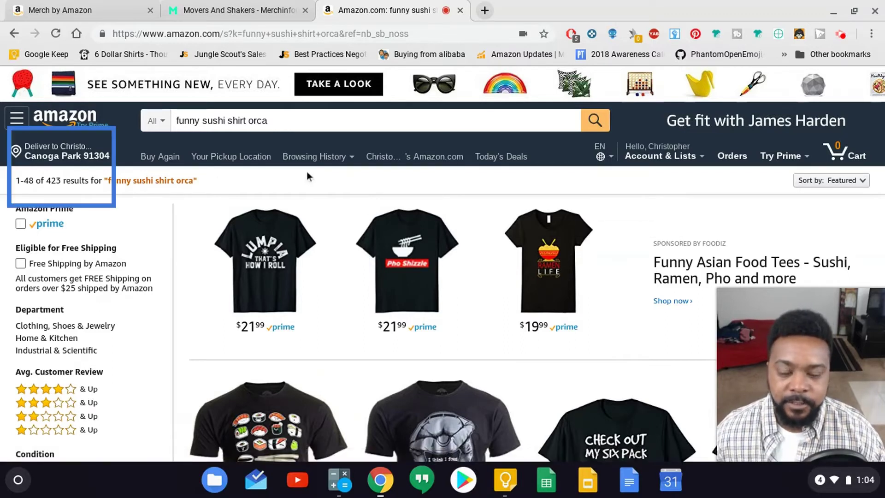
pyautogui.scroll(-1, 272, 188)
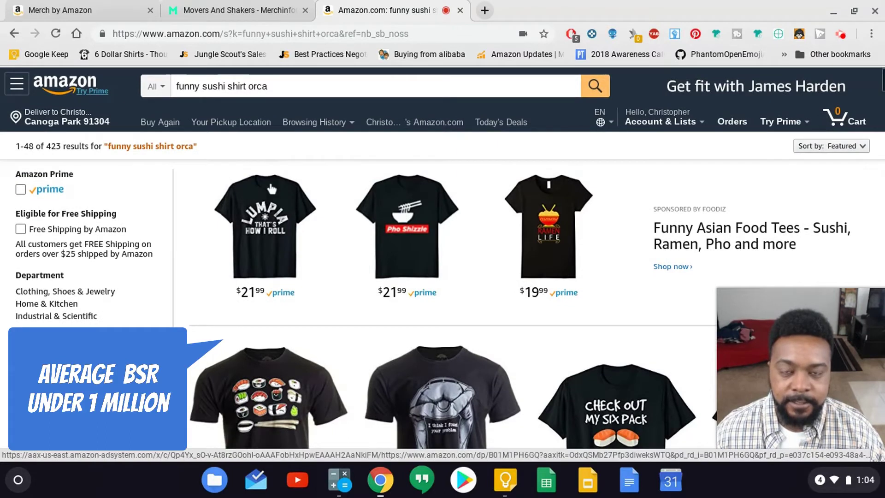
pyautogui.scroll(-3, 271, 186)
pyautogui.scroll(-2, 272, 188)
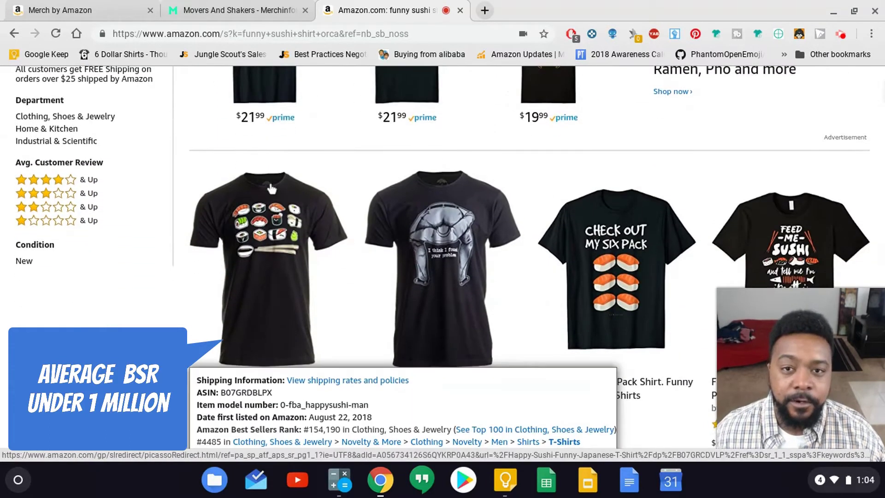
pyautogui.scroll(-1, 271, 188)
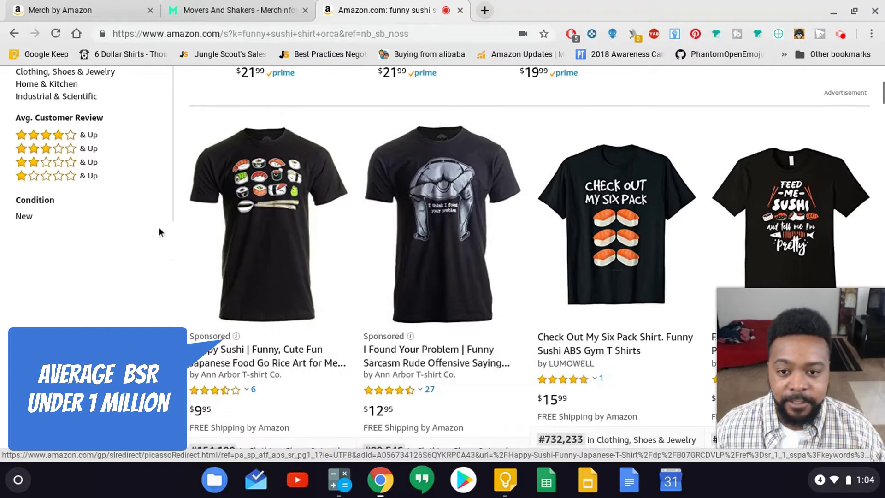
pyautogui.scroll(-1, 159, 228)
pyautogui.scroll(8, 152, 220)
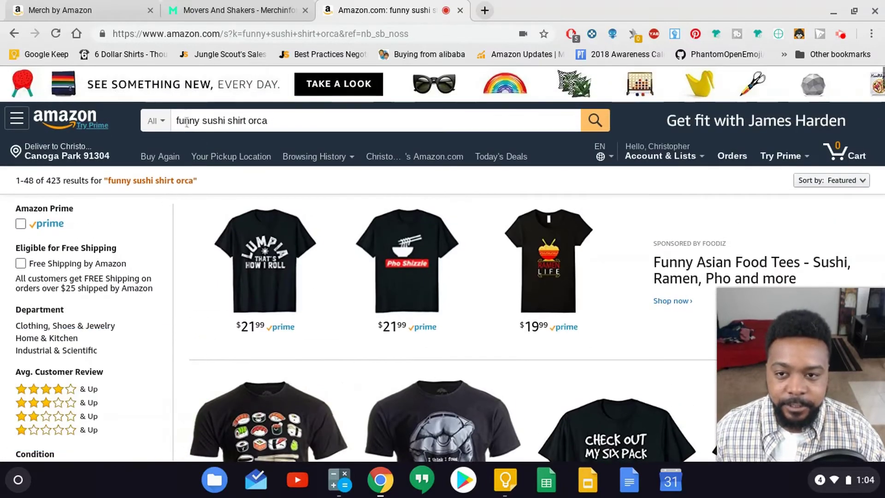
pyautogui.scroll(-8, 243, 239)
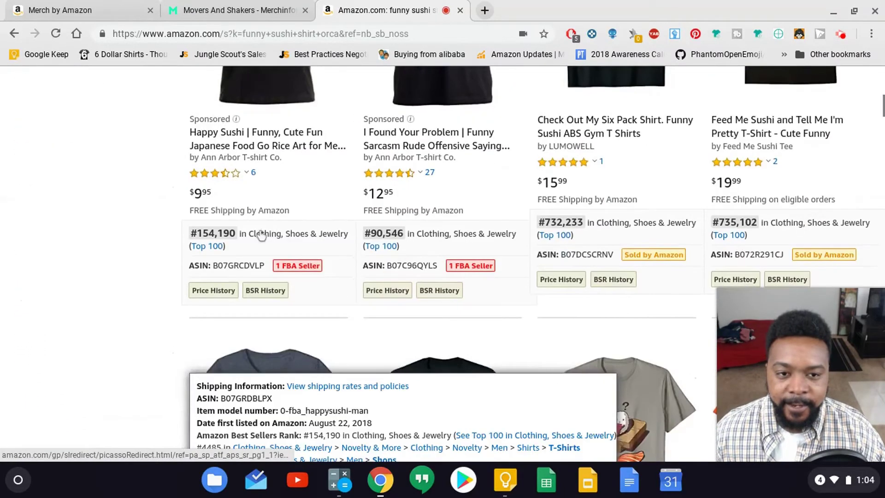
pyautogui.scroll(6, 262, 236)
pyautogui.scroll(-2, 566, 235)
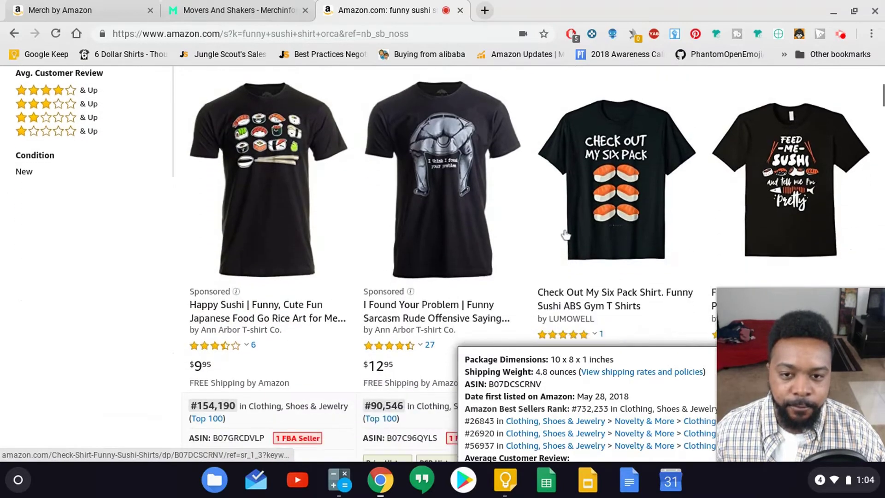
# Check what Sponsored means and read BSRs for the 'Check Out My Six Pack' and 'Feed Me Sushi' tees.
pyautogui.click(236, 290)
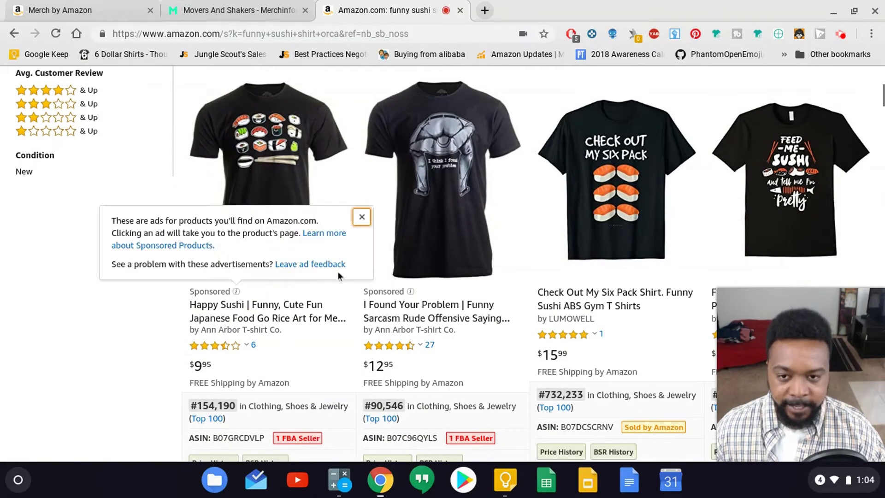
pyautogui.moveTo(538, 219)
pyautogui.scroll(-2, 697, 154)
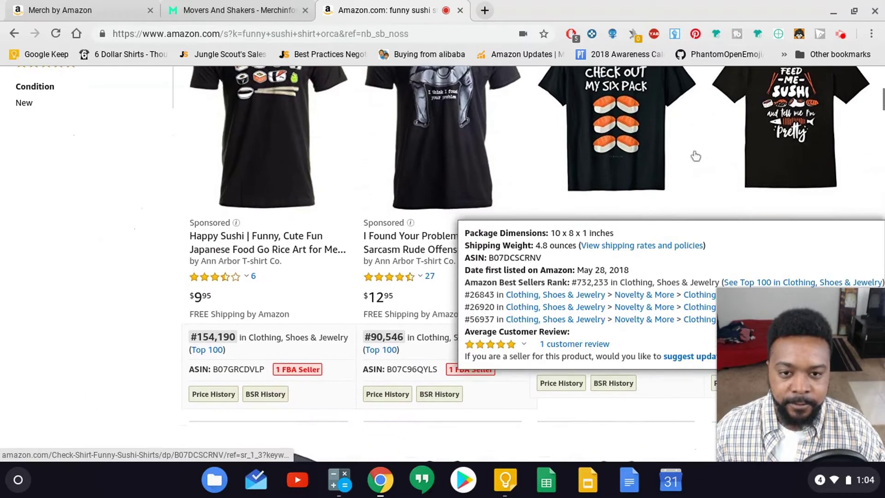
pyautogui.scroll(1, 654, 124)
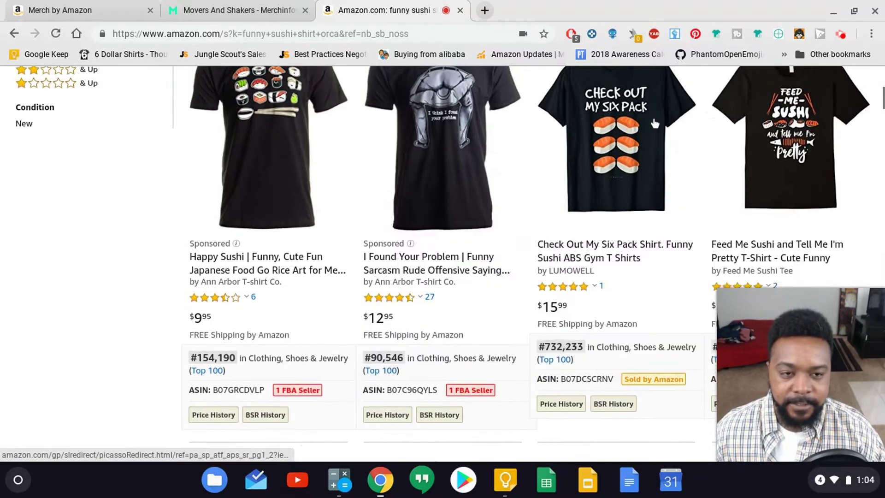
pyautogui.moveTo(801, 393); pyautogui.dragTo(131, 342)
pyautogui.moveTo(823, 240)
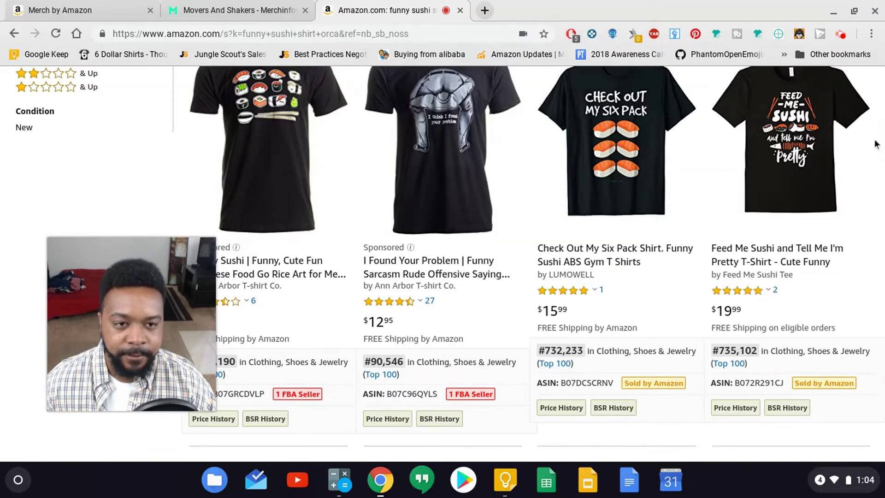
pyautogui.scroll(-4, 875, 142)
pyautogui.scroll(-5, 519, 295)
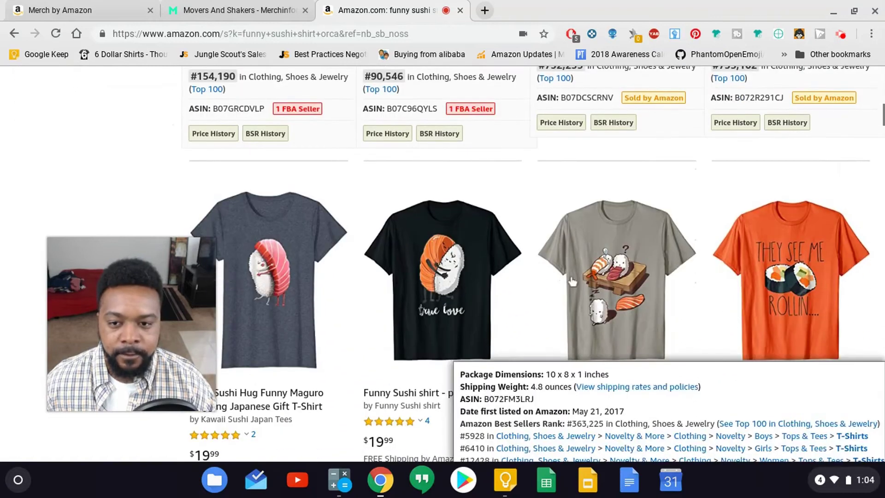
pyautogui.scroll(-1, 518, 295)
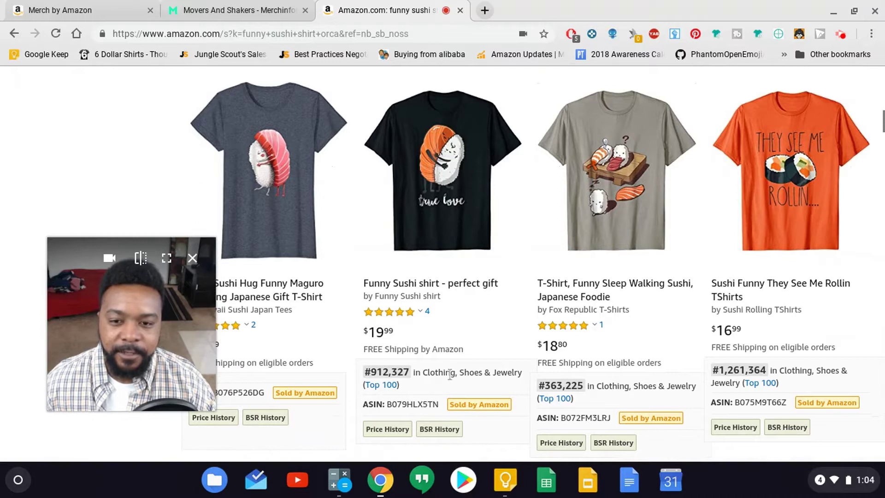
pyautogui.moveTo(569, 327)
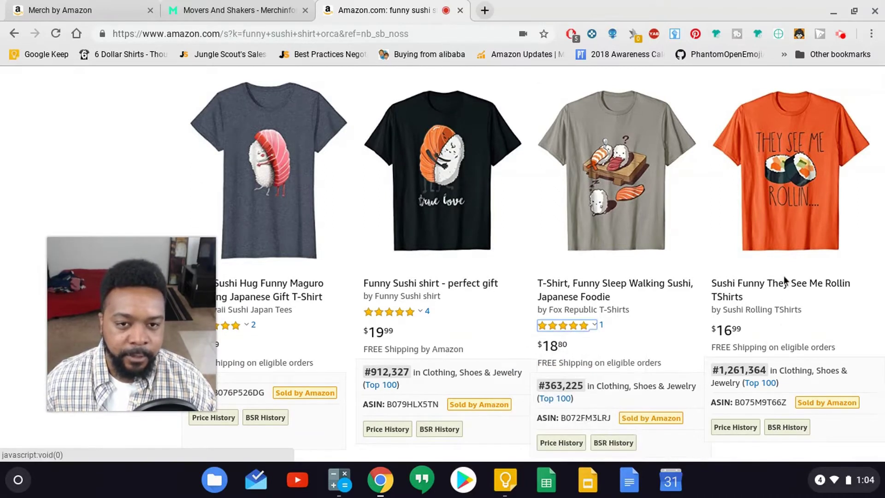
pyautogui.scroll(-1, 783, 281)
pyautogui.scroll(5, 781, 276)
pyautogui.scroll(-4, 781, 276)
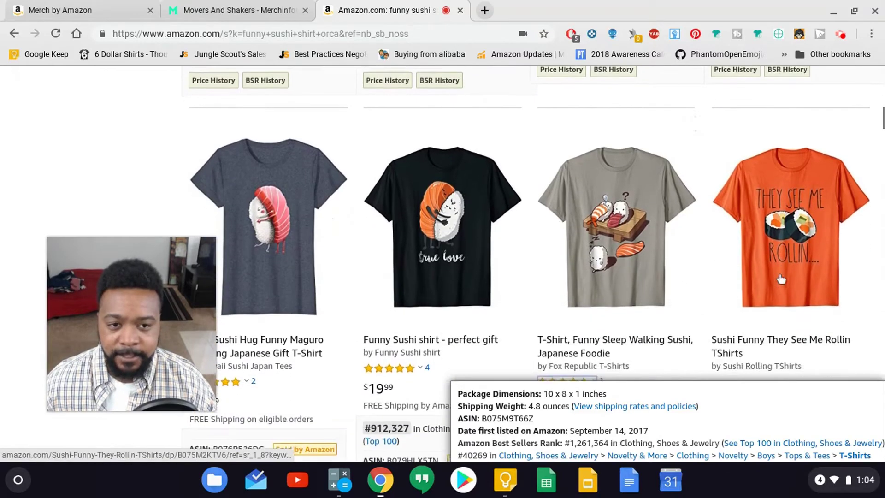
pyautogui.scroll(-1, 780, 279)
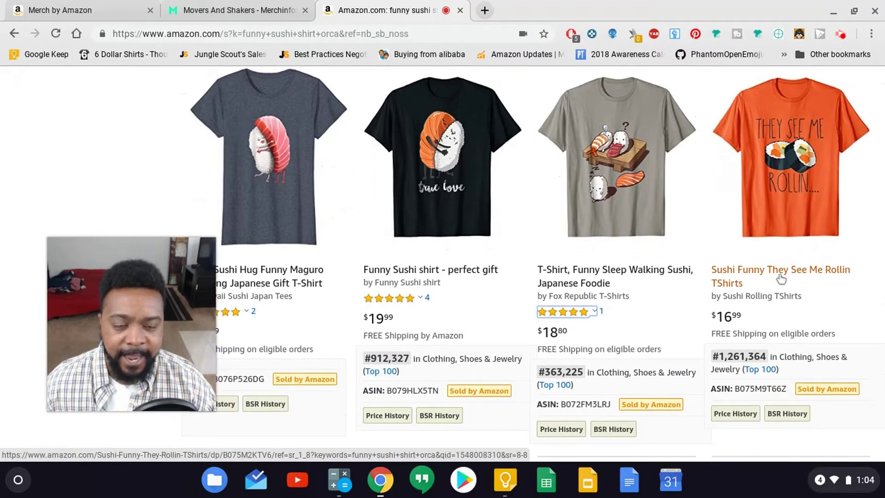
pyautogui.scroll(-3, 783, 203)
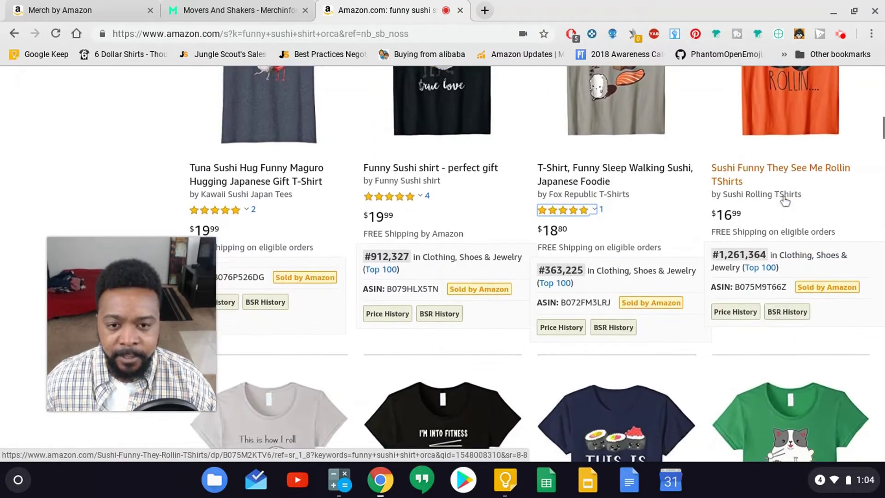
pyautogui.scroll(-6, 784, 201)
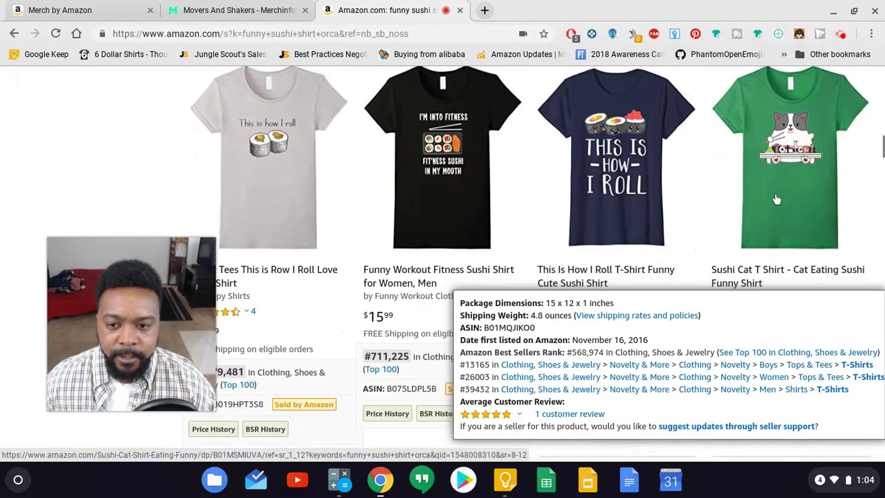
pyautogui.scroll(4, 775, 194)
pyautogui.scroll(-8, 768, 195)
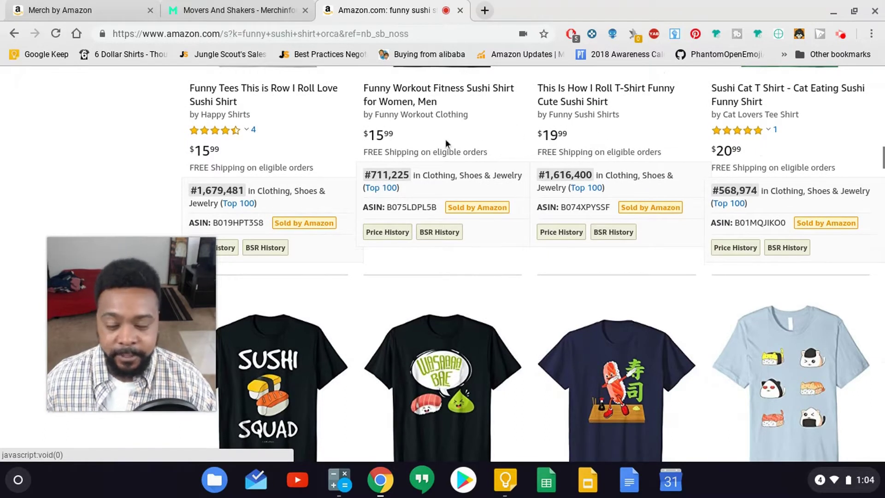
pyautogui.scroll(1, 445, 139)
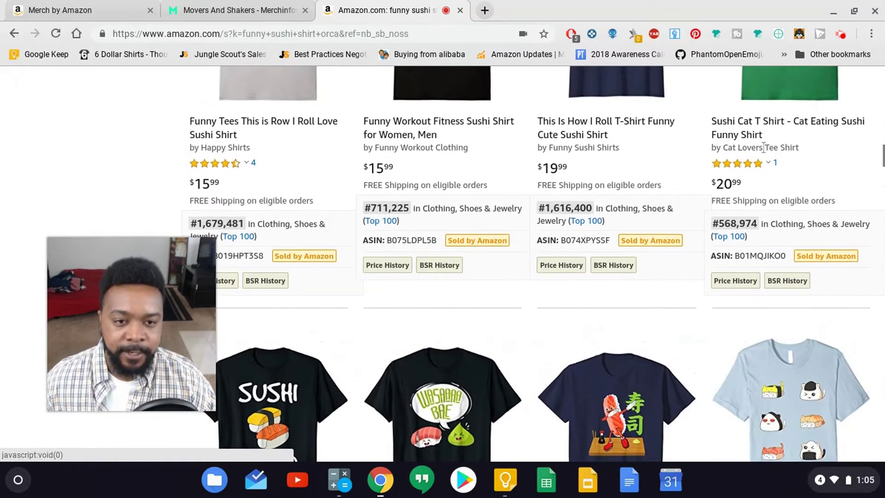
pyautogui.scroll(1, 724, 169)
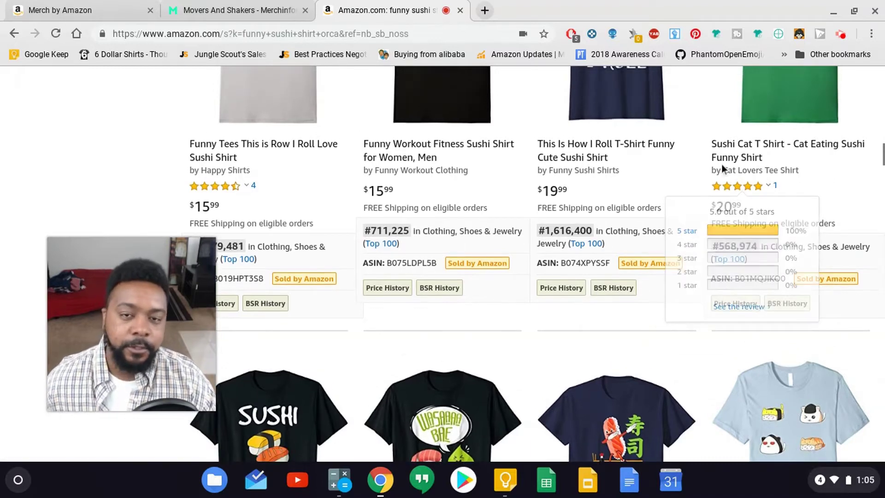
pyautogui.scroll(5, 723, 168)
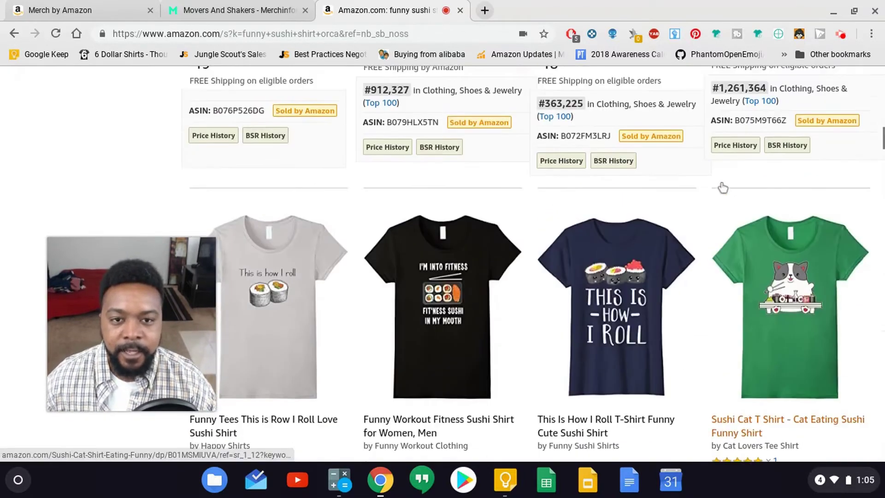
pyautogui.scroll(3, 721, 183)
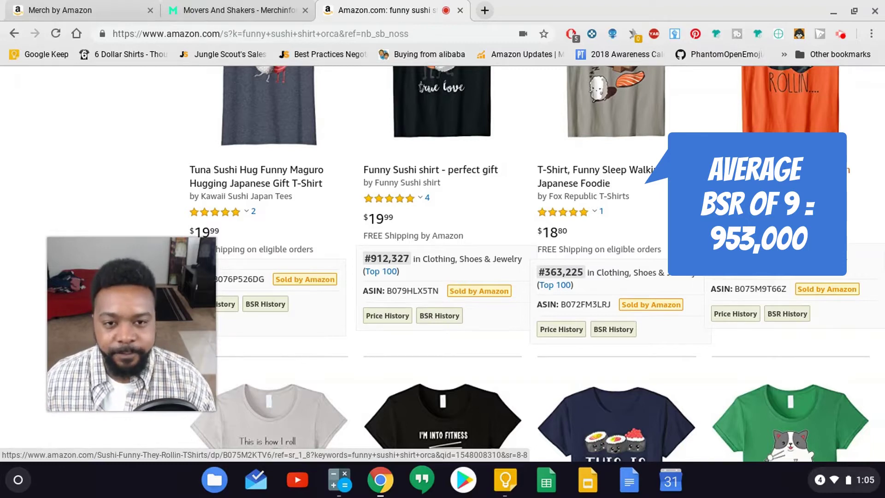
pyautogui.scroll(8, 849, 223)
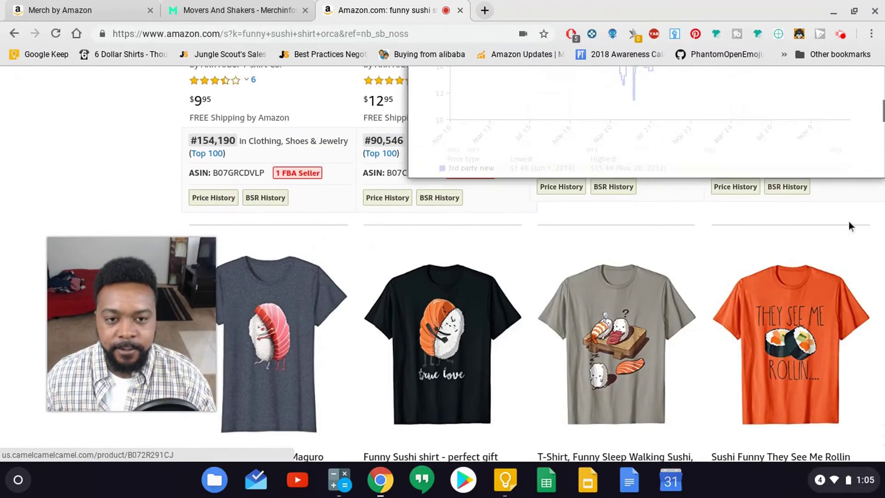
pyautogui.scroll(3, 839, 200)
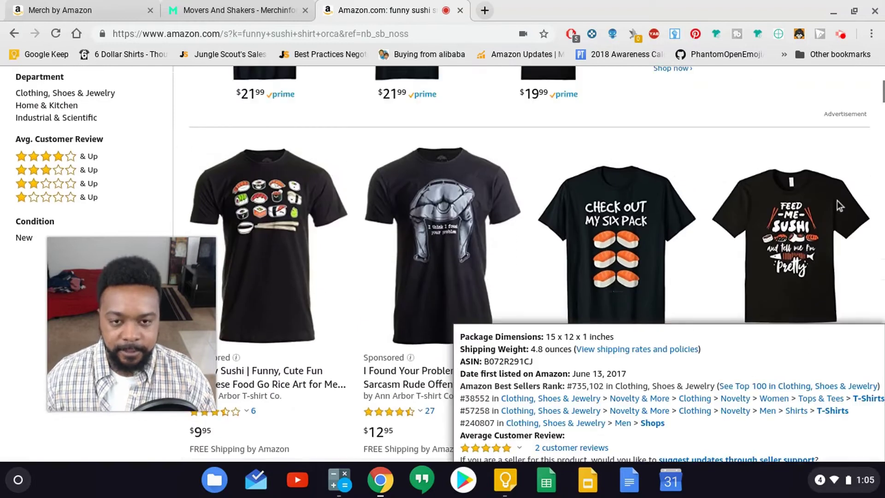
pyautogui.scroll(-1, 837, 200)
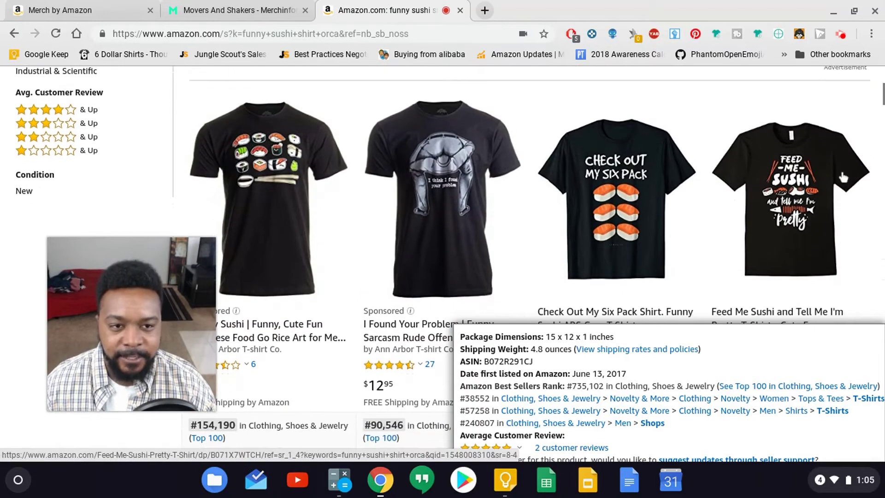
pyautogui.moveTo(881, 90); pyautogui.dragTo(881, 106)
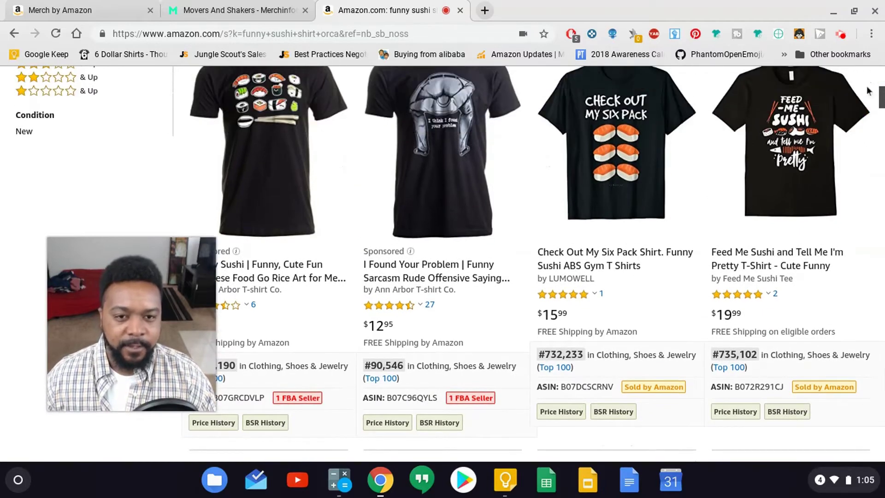
pyautogui.moveTo(629, 114)
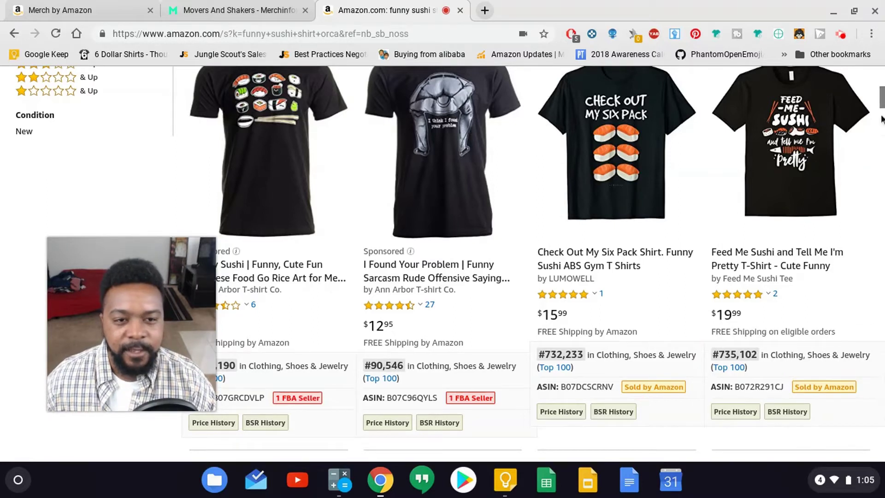
pyautogui.scroll(-2, 882, 105)
pyautogui.scroll(2, 881, 105)
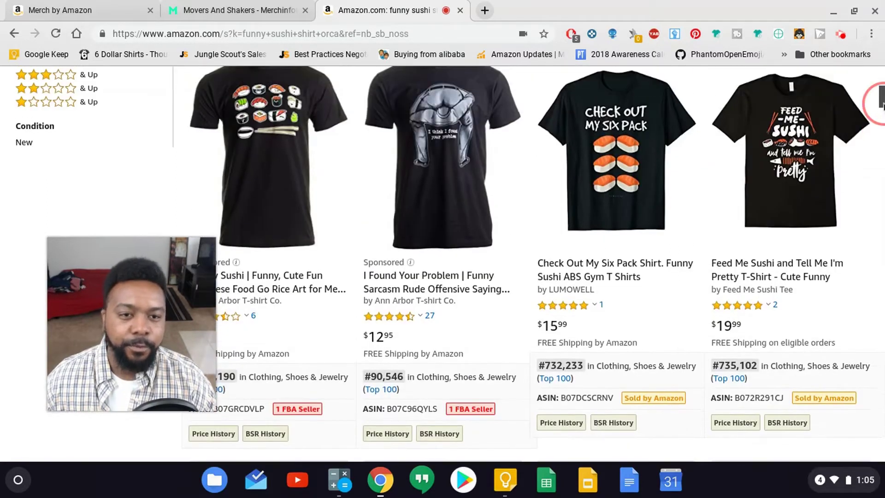
pyautogui.moveTo(859, 103)
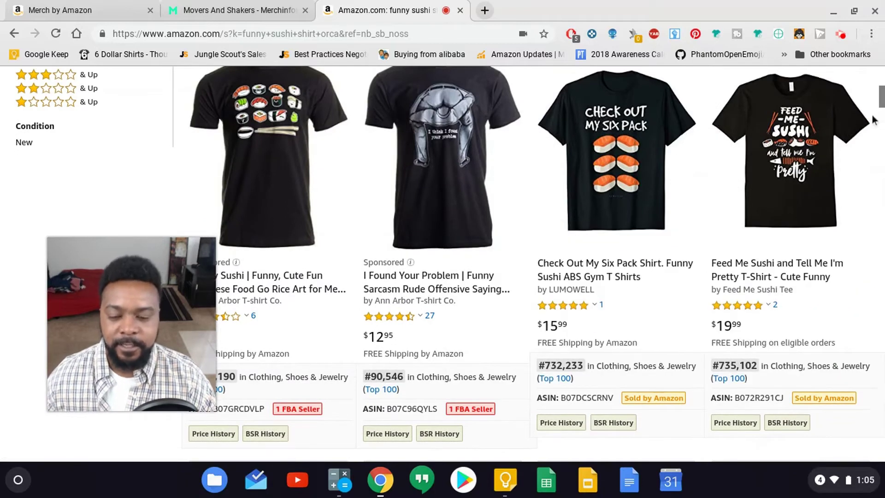
pyautogui.moveTo(844, 153)
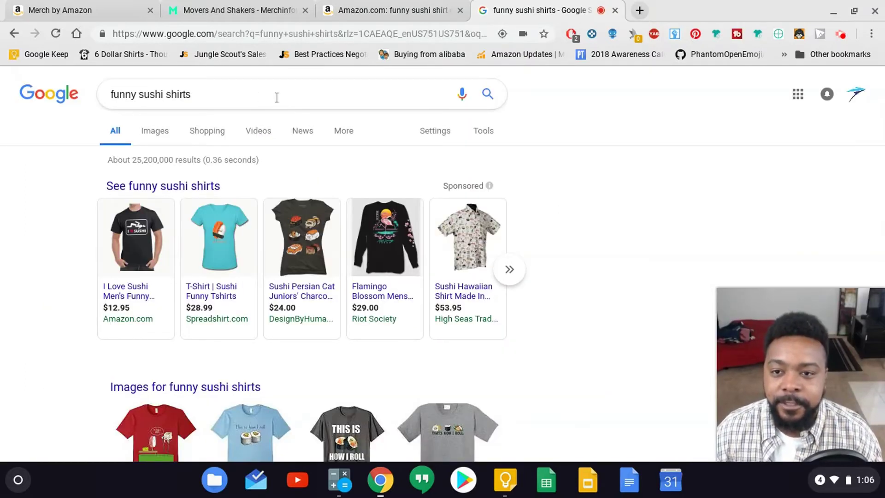
# Select the 'funny sushi shirts' query and dismiss the suggestions to view the Google results.
pyautogui.moveTo(197, 94); pyautogui.dragTo(106, 94)
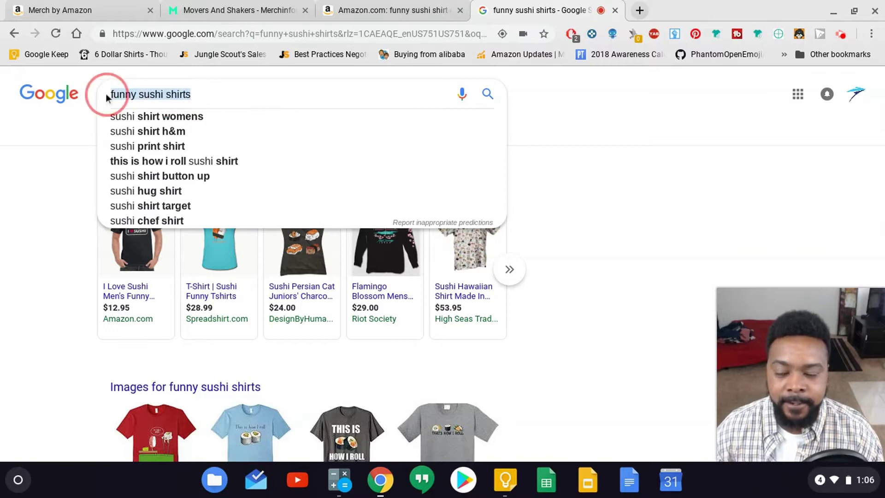
pyautogui.click(572, 140)
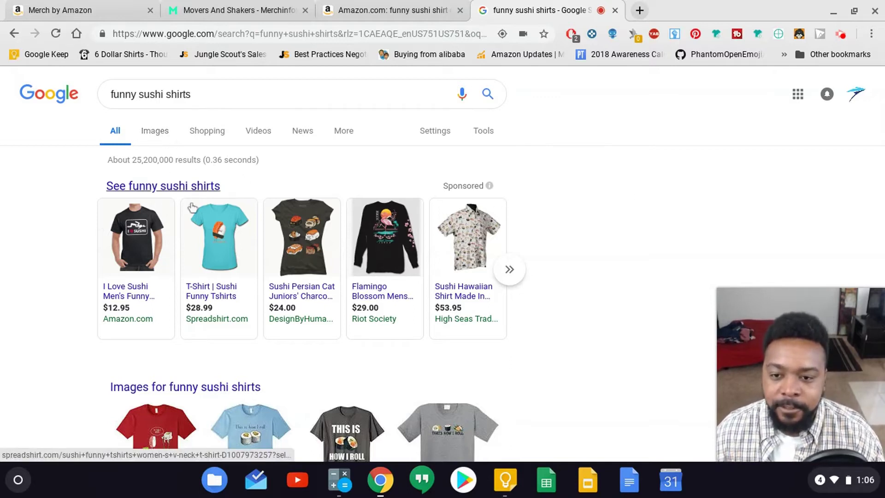
pyautogui.scroll(-2, 184, 194)
pyautogui.scroll(2, 175, 171)
# Switch to Images and browse the existing 'funny sushi shirts' designs.
pyautogui.click(155, 129)
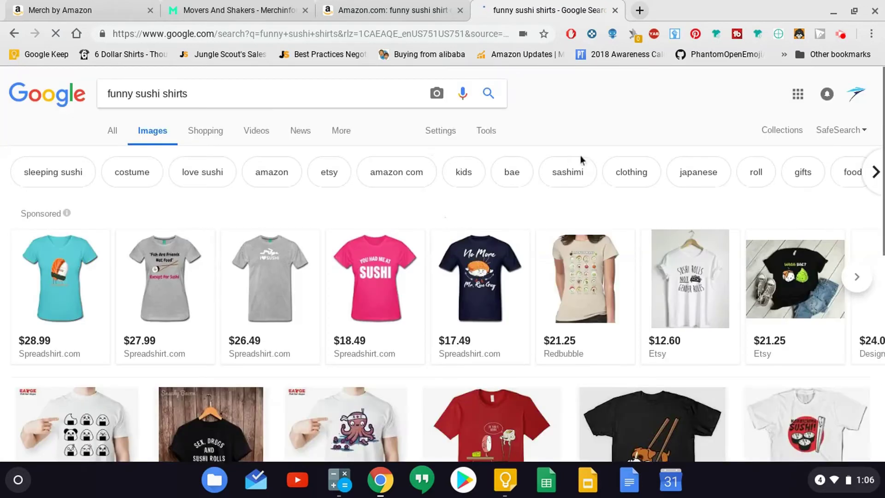
pyautogui.scroll(-2, 596, 180)
pyautogui.scroll(-4, 593, 183)
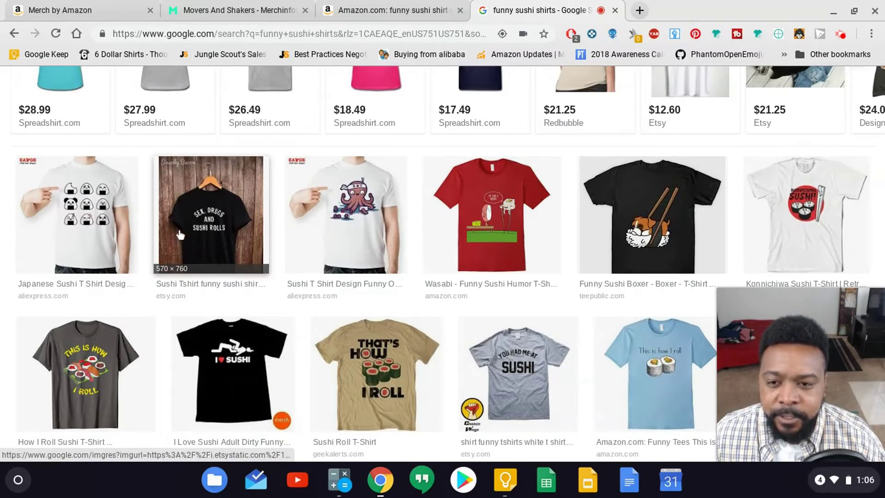
pyautogui.scroll(-1, 389, 217)
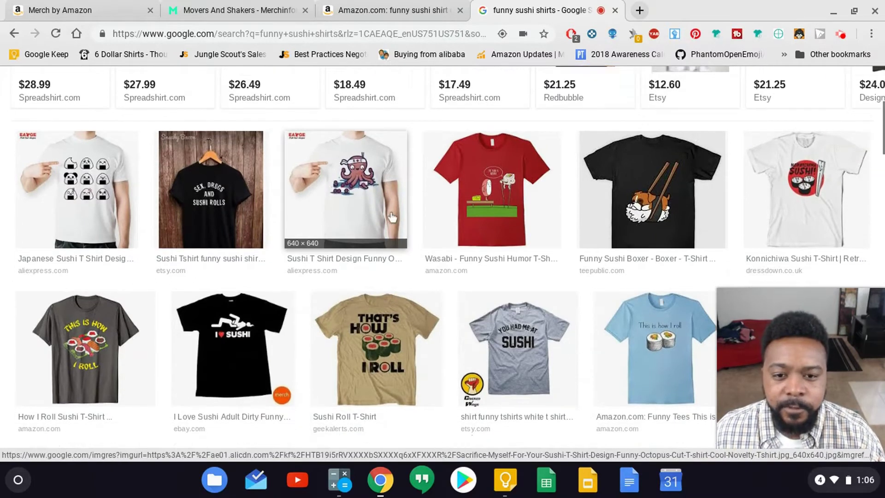
pyautogui.scroll(-2, 392, 218)
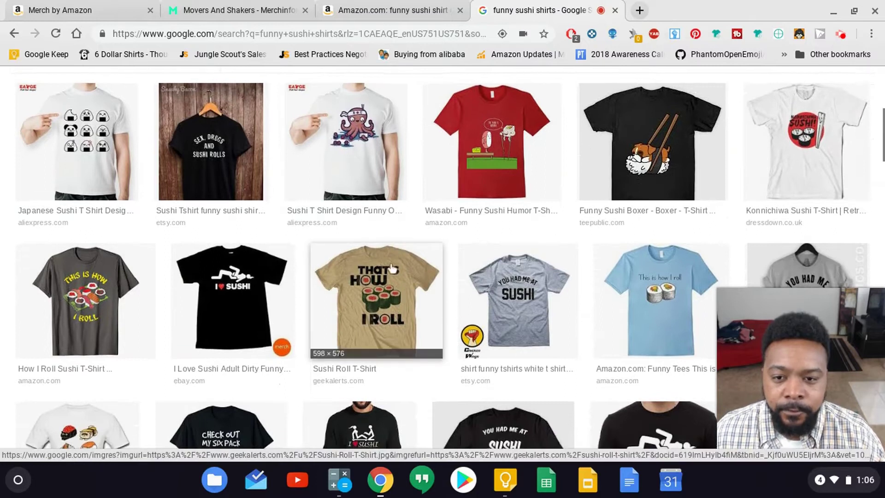
pyautogui.scroll(-1, 392, 268)
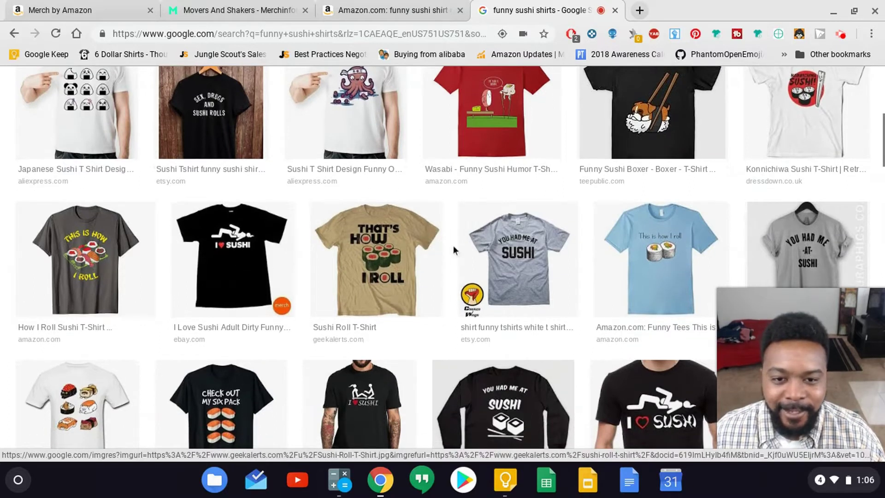
pyautogui.scroll(-2, 543, 266)
pyautogui.scroll(-3, 543, 265)
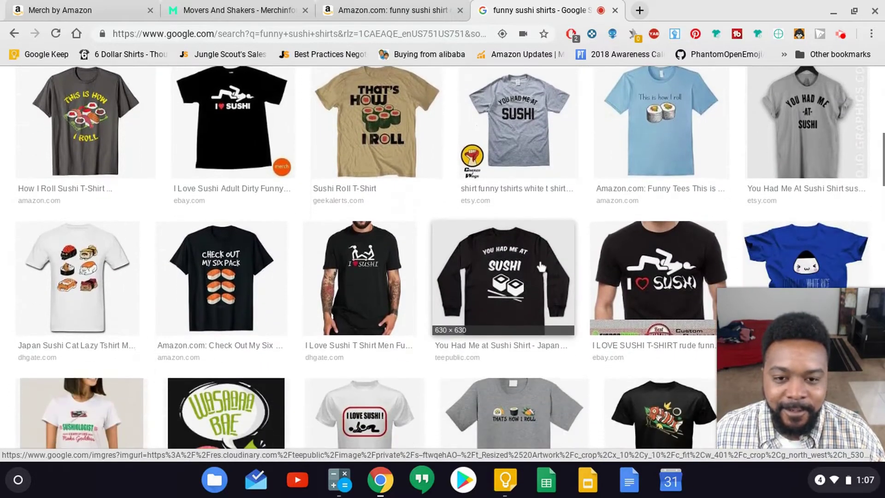
pyautogui.scroll(-1, 539, 267)
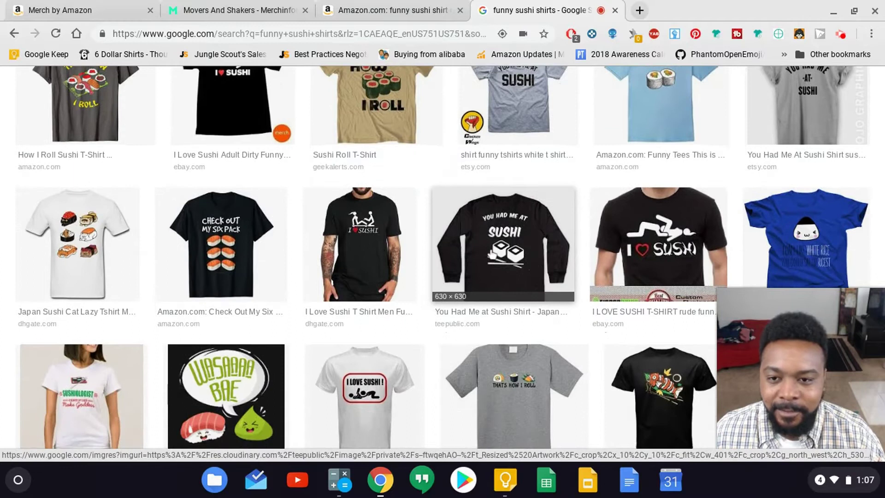
pyautogui.scroll(-2, 246, 250)
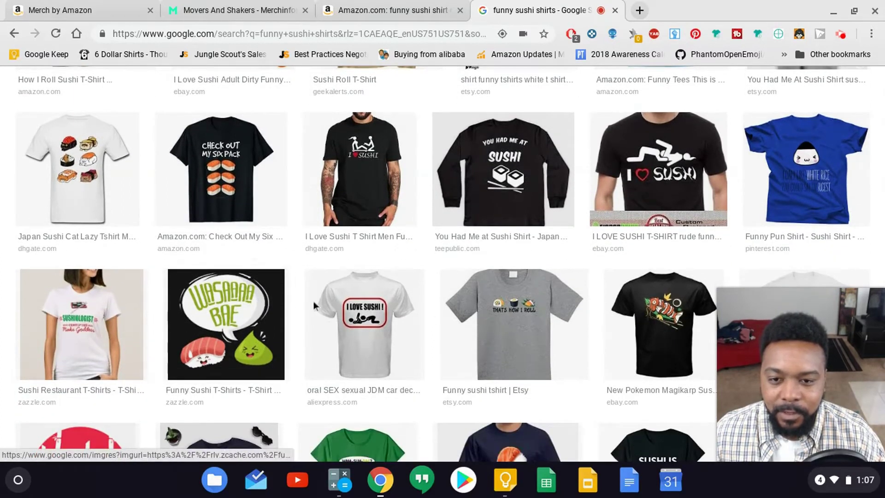
pyautogui.scroll(-1, 573, 319)
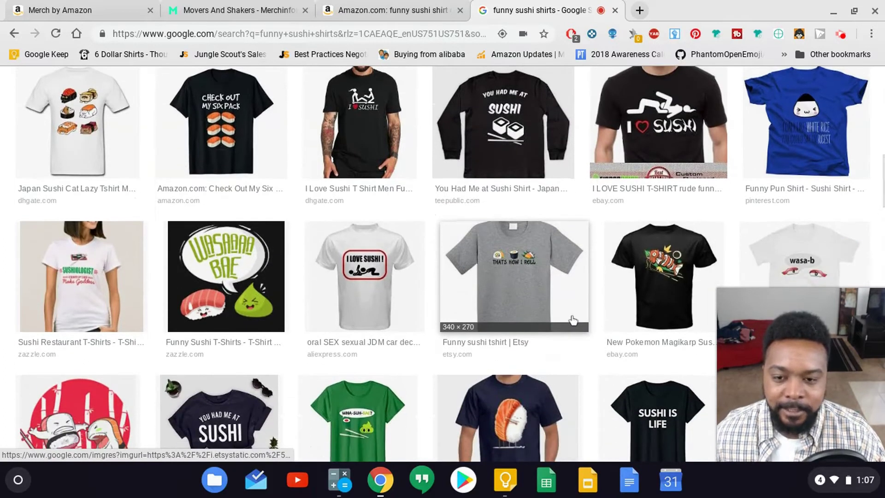
pyautogui.scroll(-3, 573, 320)
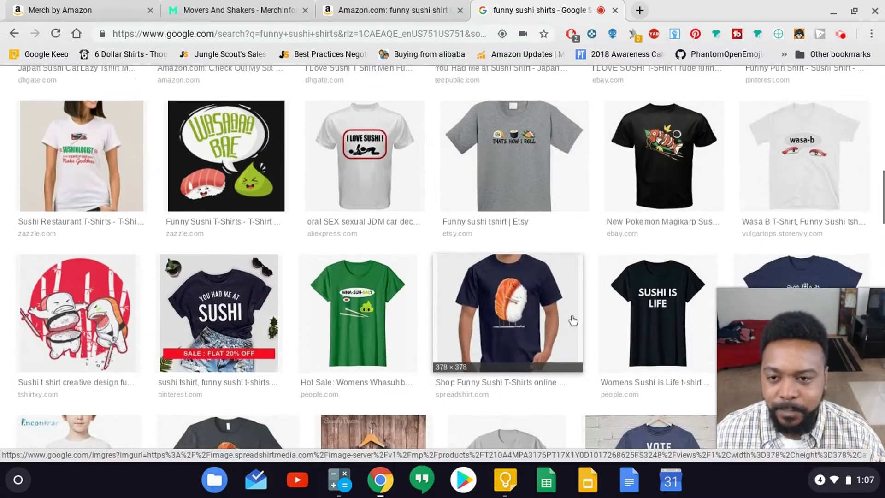
pyautogui.scroll(2, 573, 320)
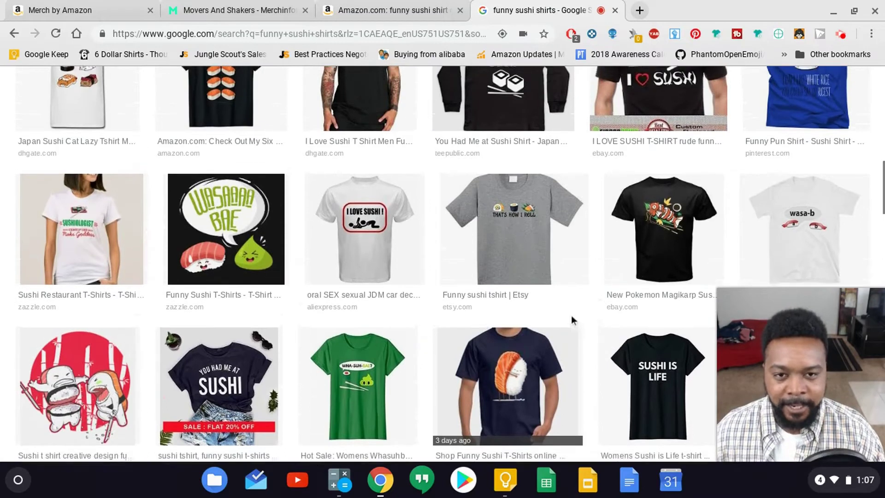
pyautogui.scroll(2, 571, 316)
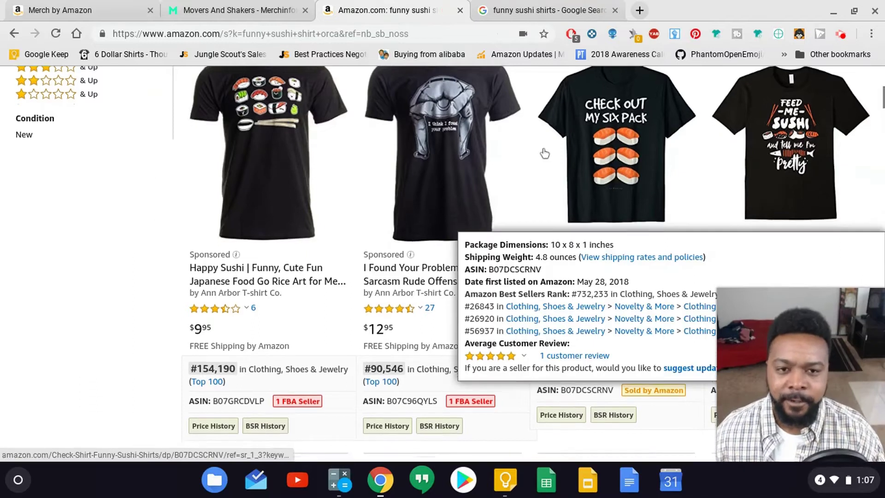
# Compare Amazon sushi shirt BSRs, e.g. Funny Workout Fitness Sushi Shirt at #711,225, first listed September 13, 2017.
pyautogui.scroll(-6, 544, 154)
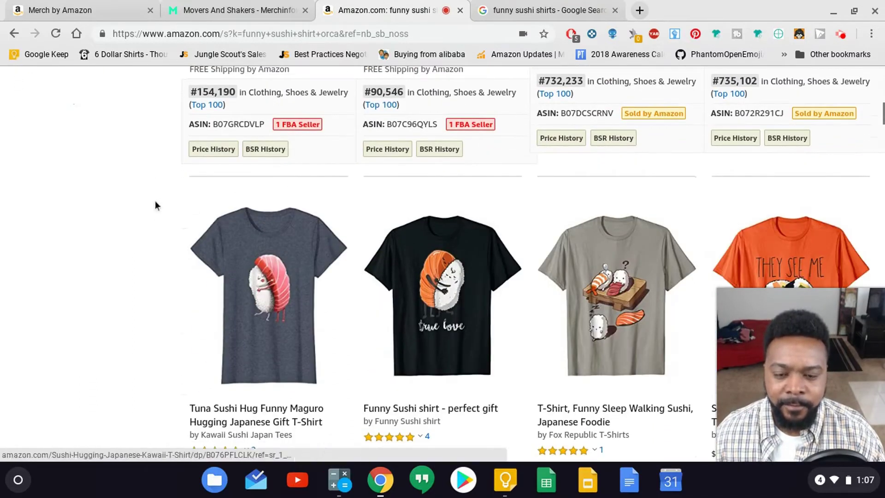
pyautogui.scroll(6, 138, 199)
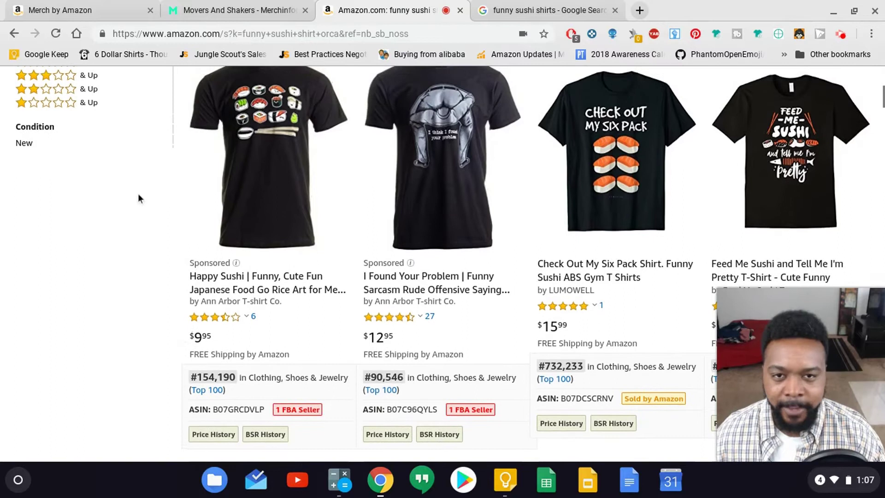
pyautogui.moveTo(623, 99)
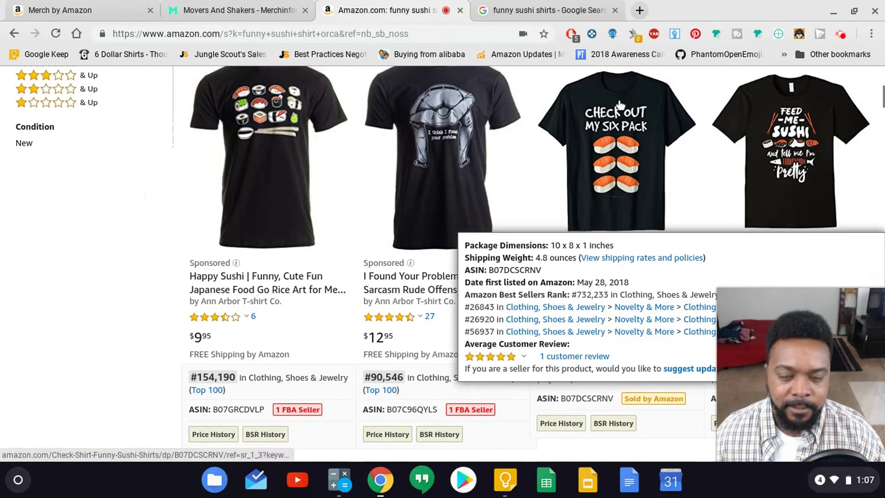
pyautogui.moveTo(798, 134)
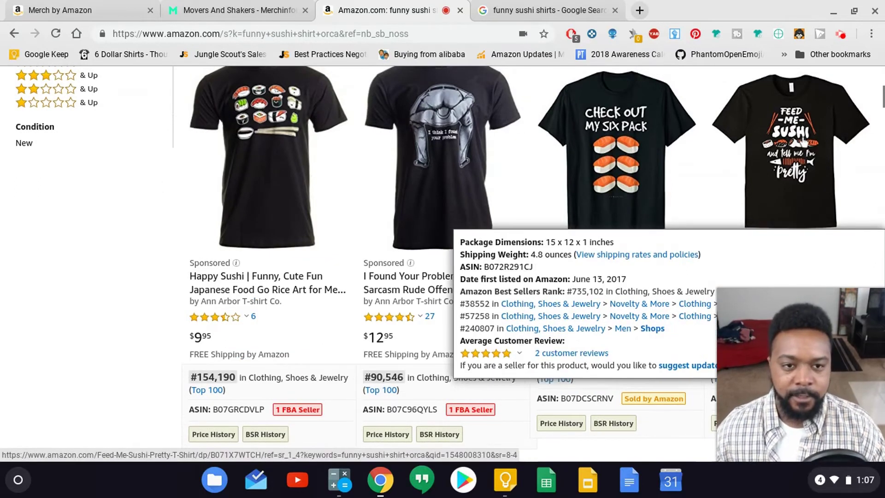
pyautogui.scroll(-7, 791, 139)
pyautogui.moveTo(315, 223)
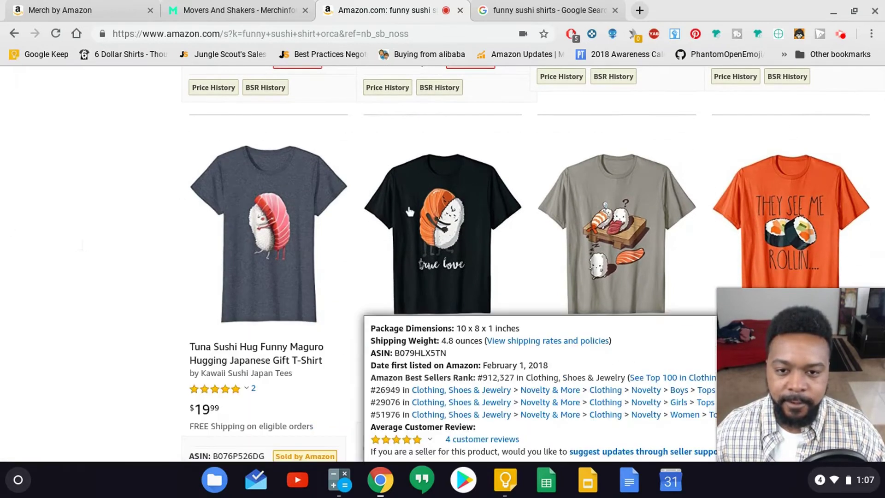
pyautogui.moveTo(728, 193)
pyautogui.scroll(-8, 728, 193)
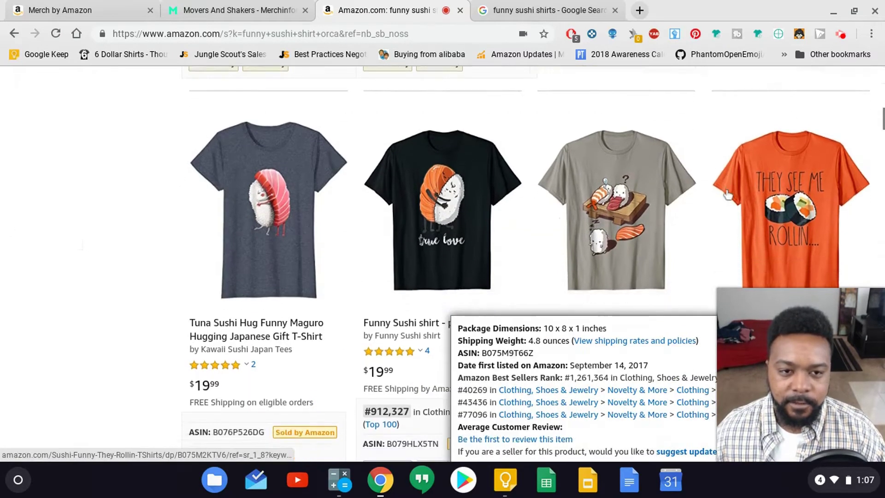
pyautogui.scroll(6, 728, 194)
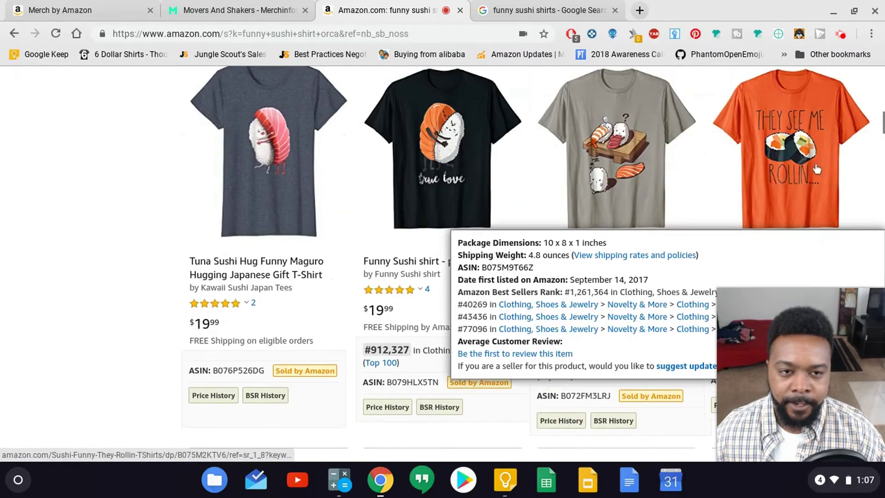
pyautogui.moveTo(880, 122); pyautogui.dragTo(880, 143)
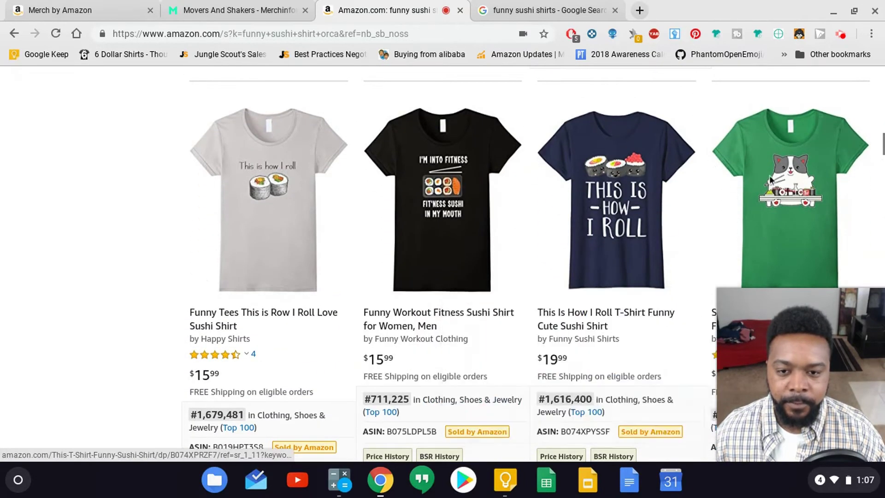
pyautogui.moveTo(800, 177)
pyautogui.moveTo(485, 225)
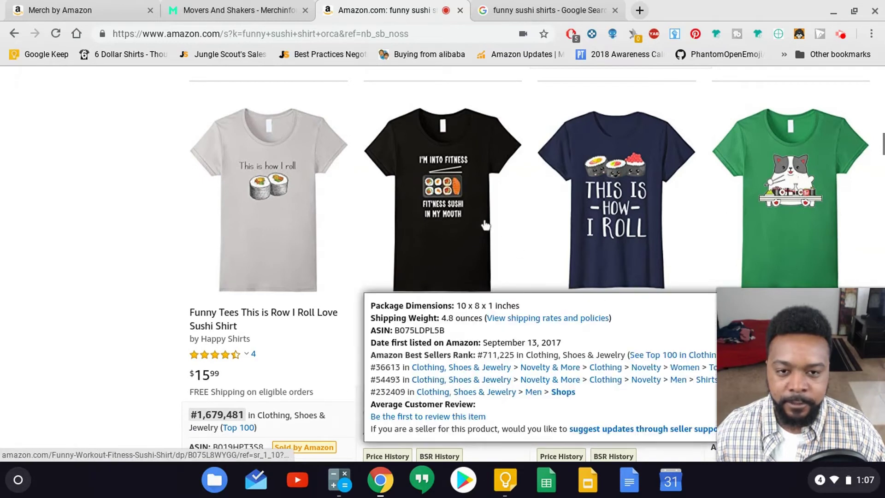
pyautogui.moveTo(669, 201)
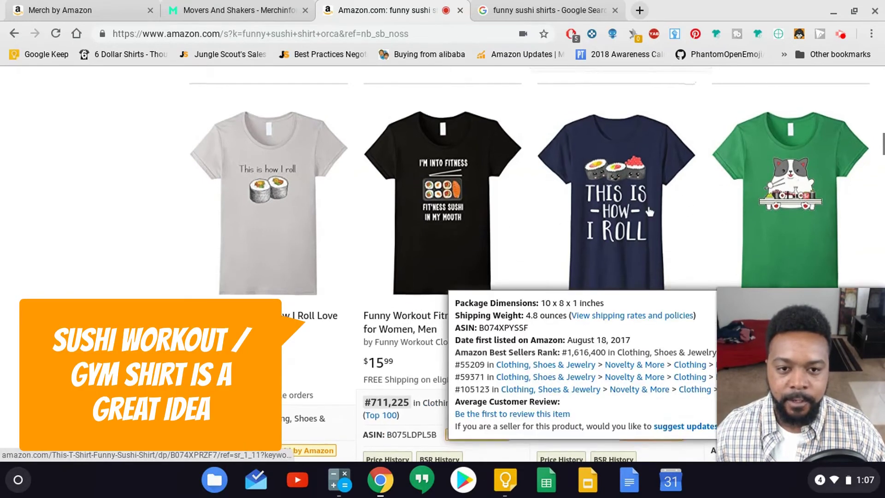
pyautogui.scroll(-2, 651, 210)
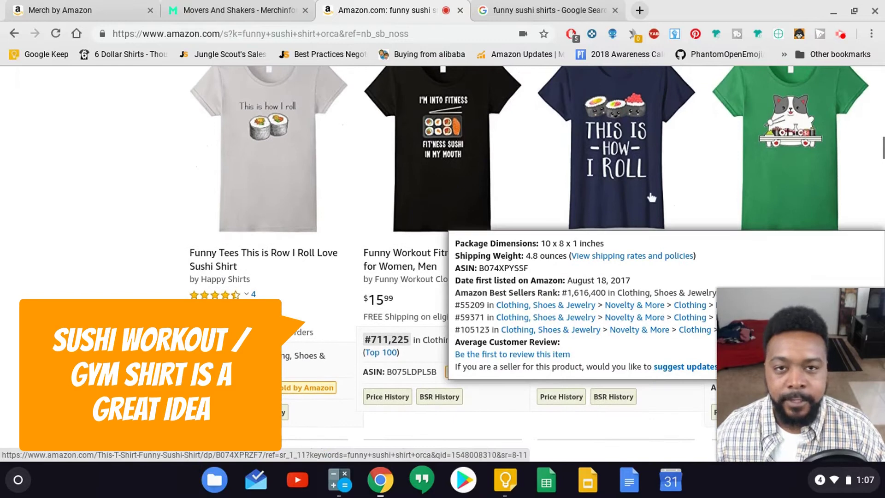
# Replace the Google Images query with 'funny sushi sayings' and run the search.
pyautogui.click(574, 9)
pyautogui.scroll(10, 382, 95)
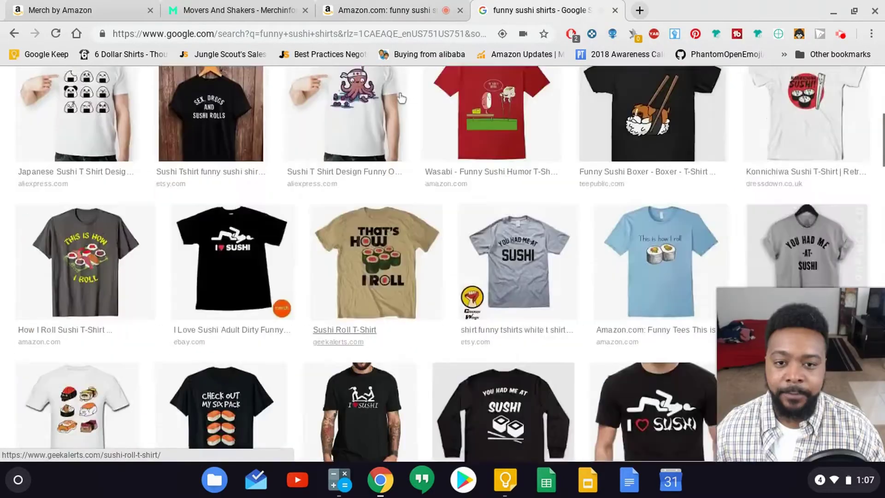
pyautogui.tripleClick(383, 95)
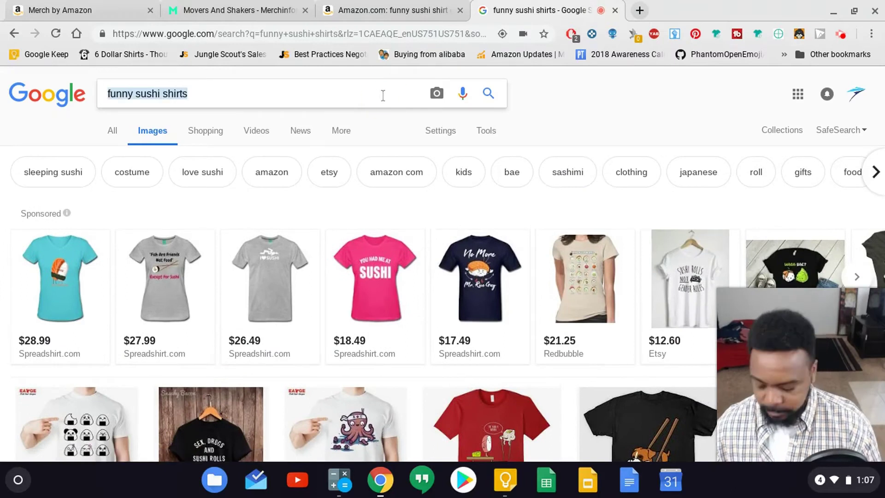
pyautogui.write('sunn')
pyautogui.press('BackSpace')
pyautogui.press('BackSpace')
pyautogui.press('BackSpace')
pyautogui.press('BackSpace')
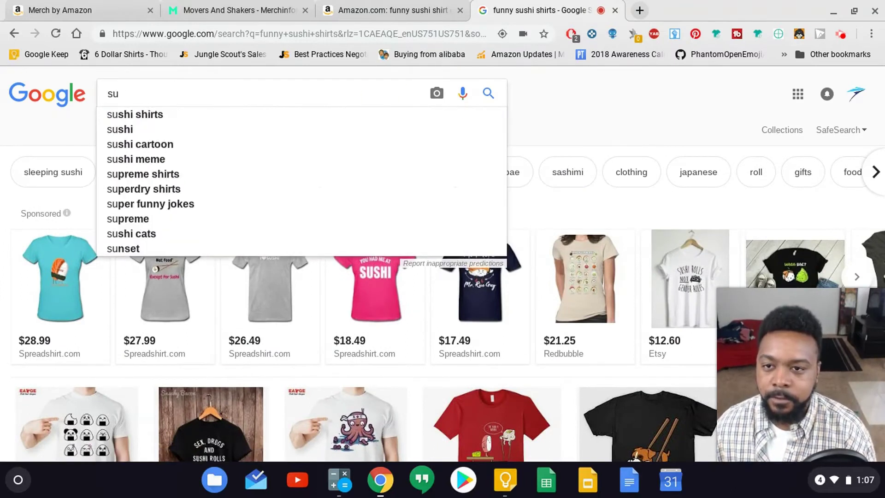
pyautogui.write('fu')
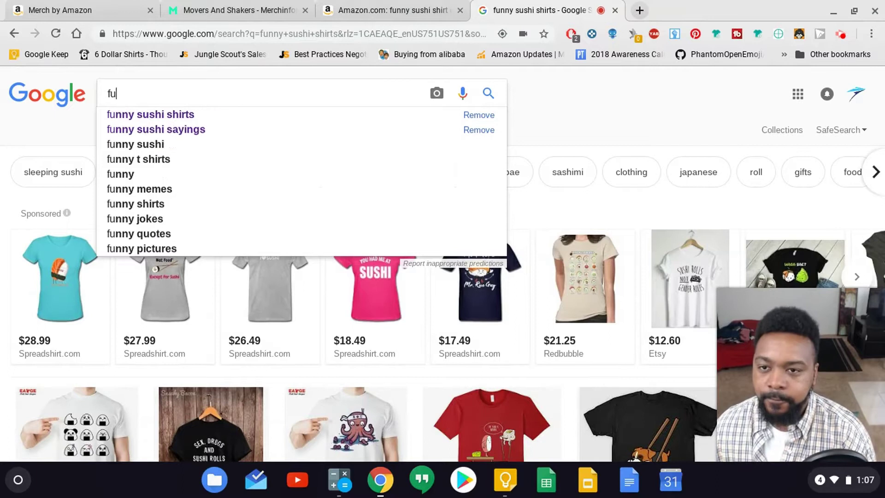
pyautogui.write('nny sushi sayings')
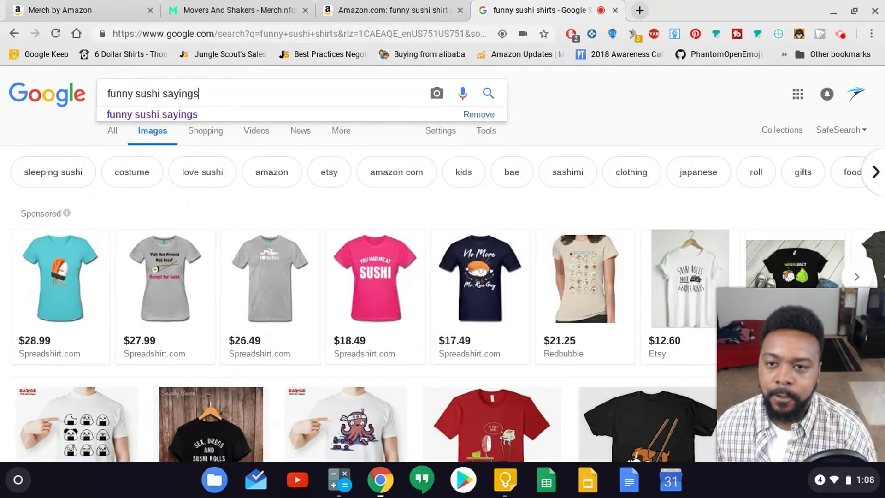
pyautogui.press('Return')
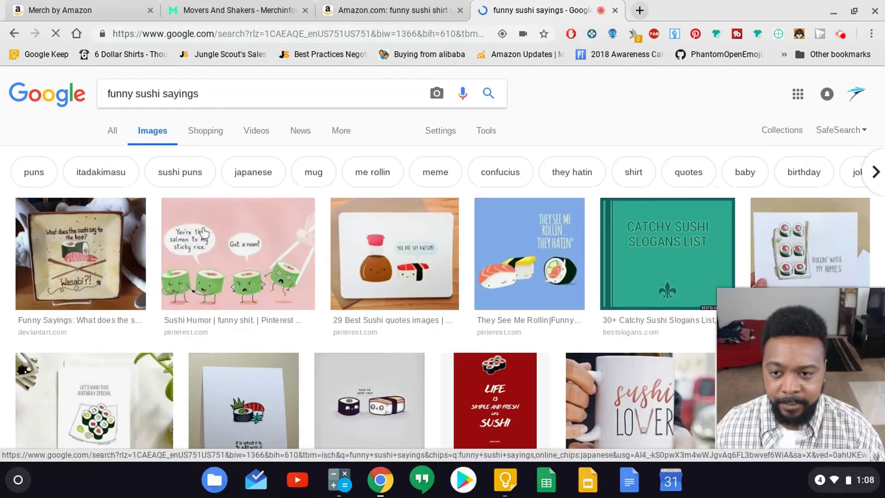
# Step through previews of the sushi pun cards, from Sushi Humor to the Ancora.store puns.
pyautogui.click(94, 250)
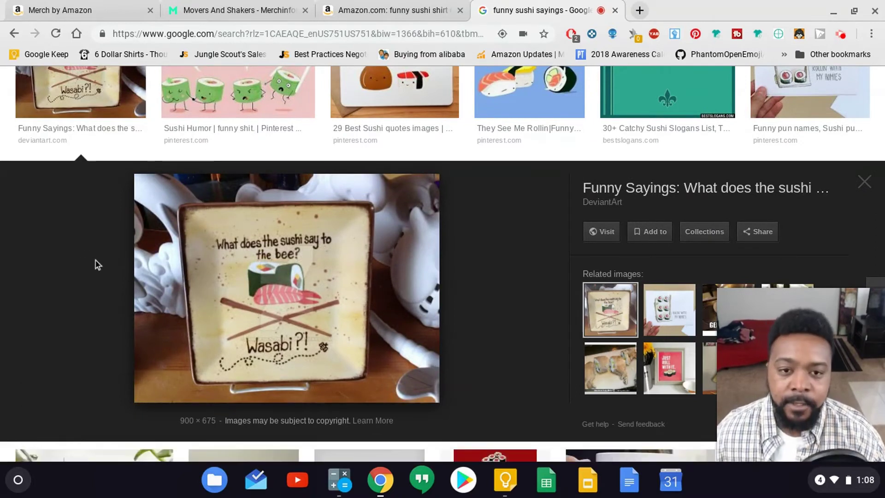
pyautogui.press('Right')
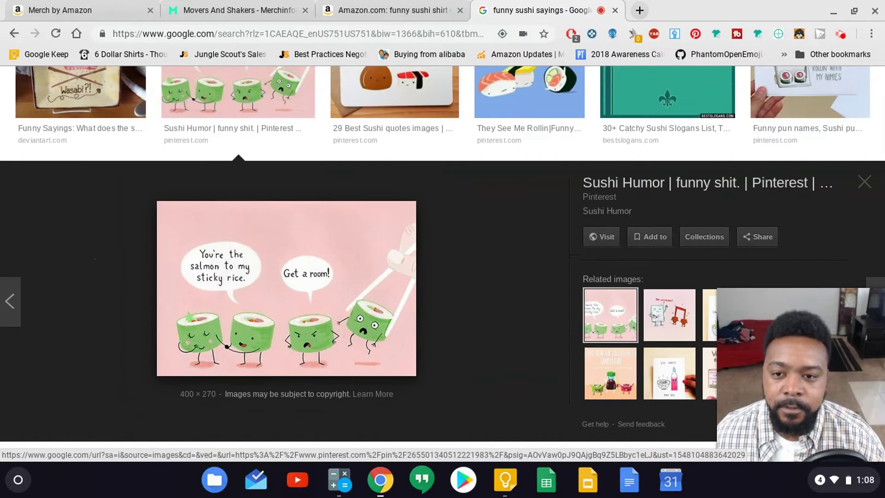
pyautogui.press('Right')
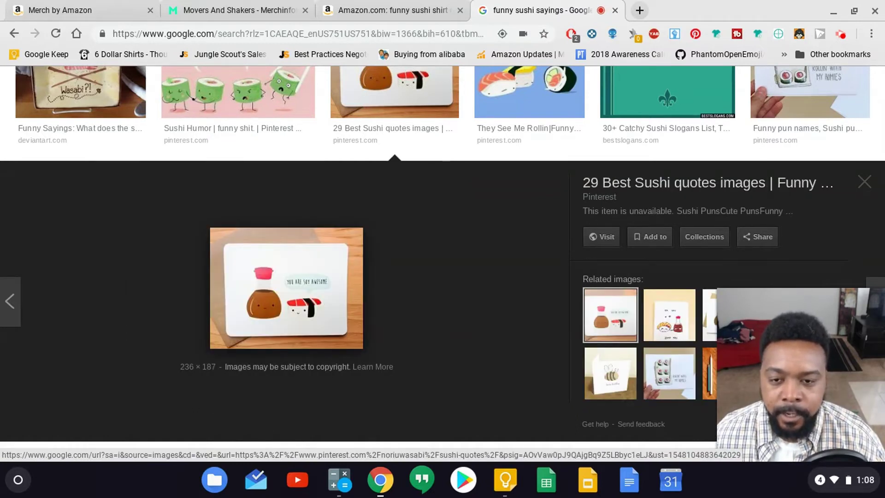
pyautogui.press('Right')
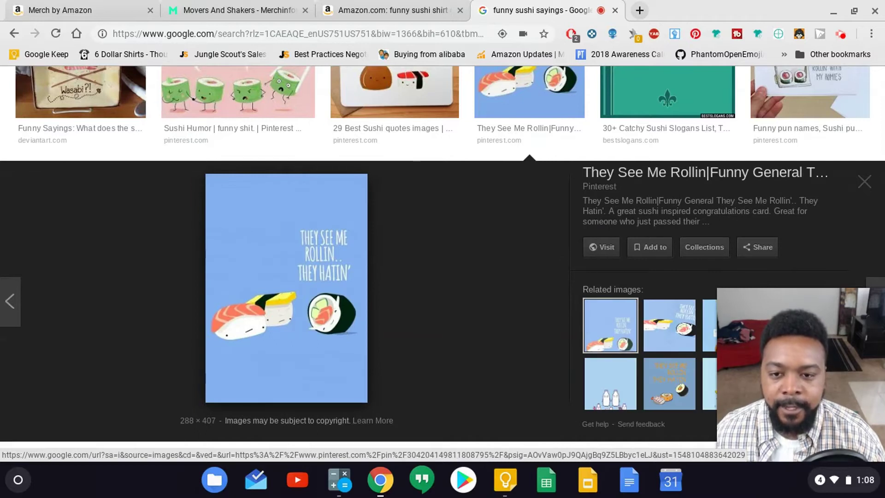
pyautogui.press('Right')
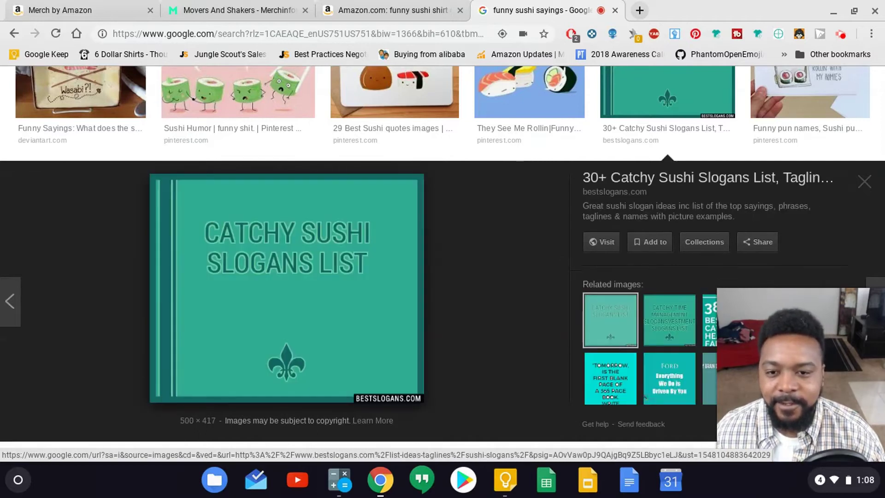
pyautogui.press('Right')
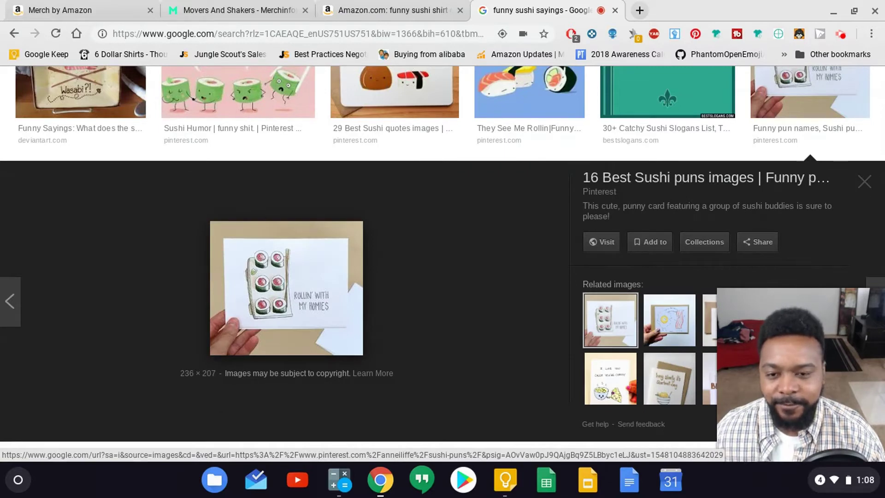
pyautogui.press('Right')
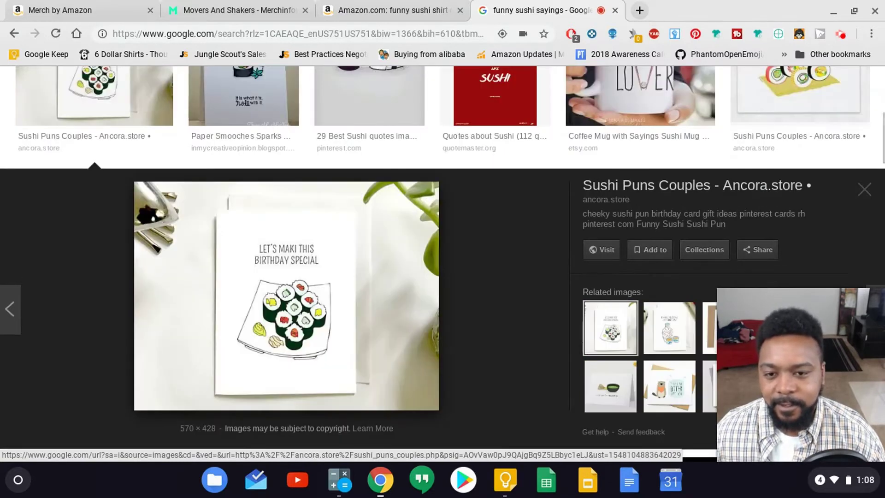
pyautogui.press('Right')
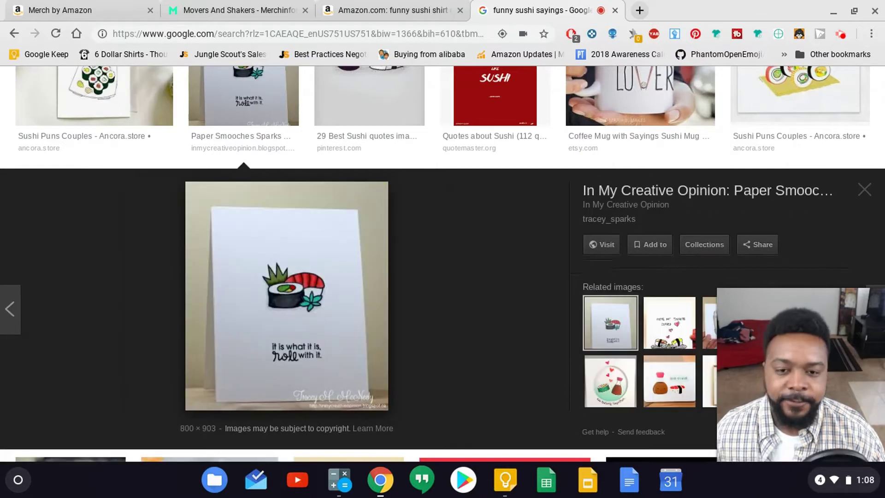
pyautogui.press('Right')
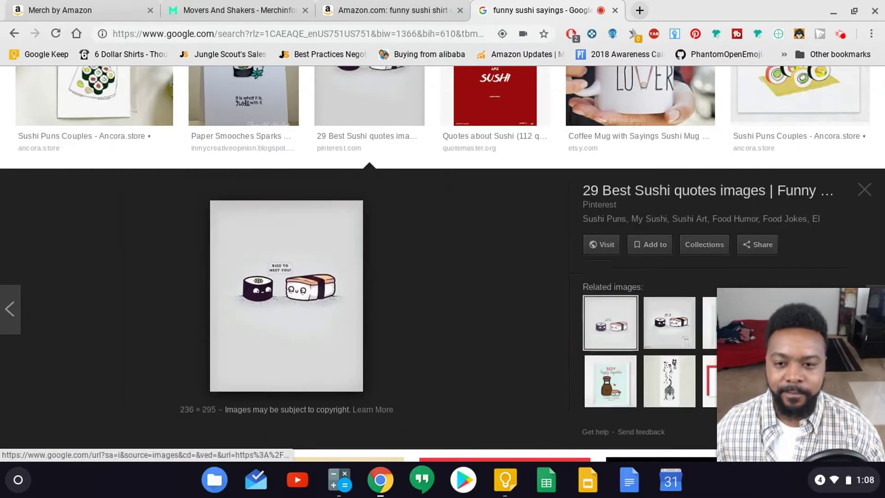
pyautogui.press('Left')
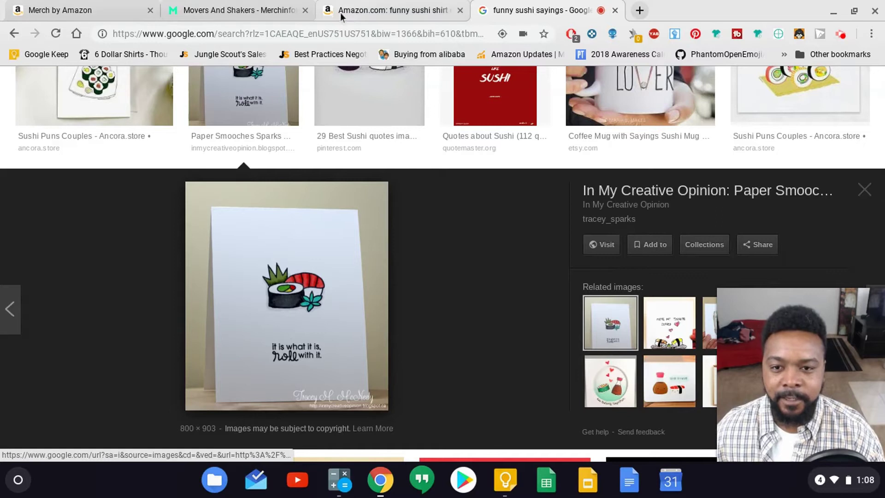
# Back on Amazon, search for 'sushi love shirt orca'.
pyautogui.click(360, 10)
pyautogui.moveTo(387, 222)
pyautogui.scroll(10, 387, 221)
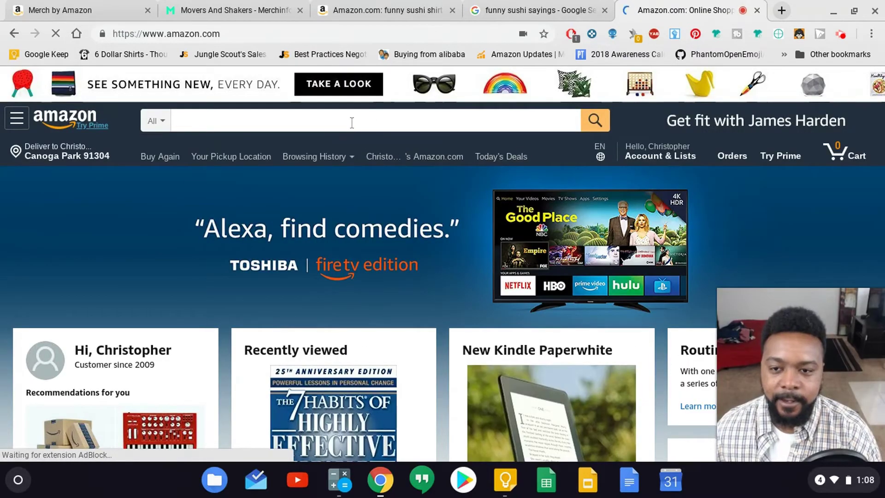
pyautogui.click(352, 122)
pyautogui.write('sushi lov')
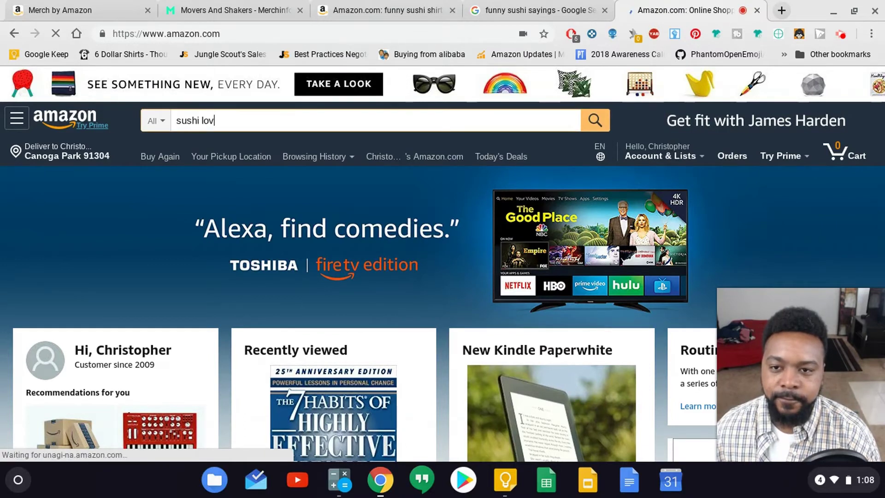
pyautogui.write('e shirt orca')
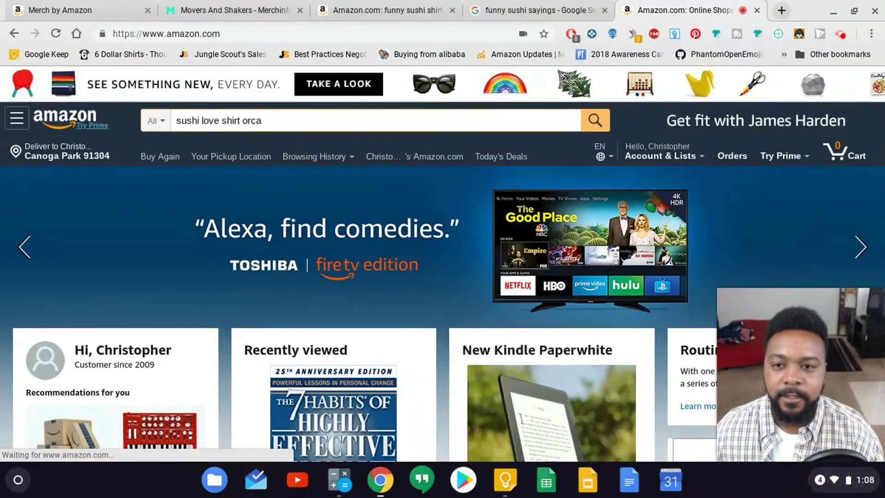
pyautogui.press('Return')
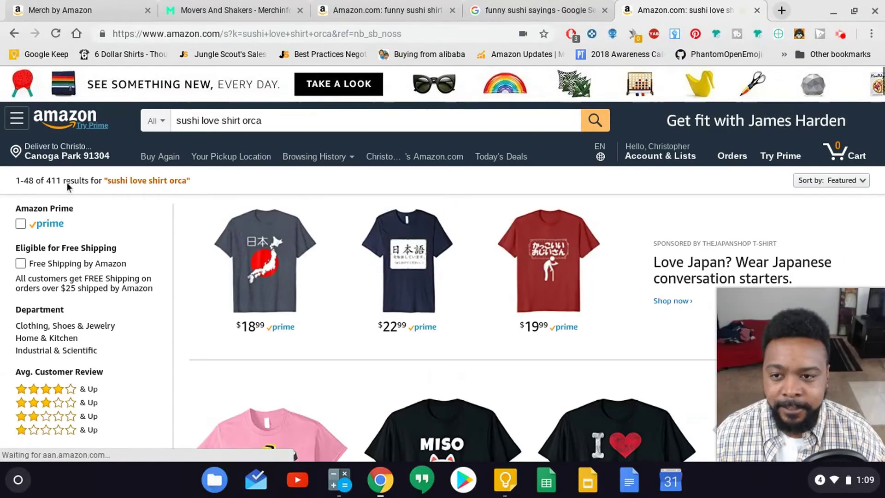
# Scroll through the 411 sushi love shirt listings comparing designs and BSRs, then return to the top.
pyautogui.scroll(-1, 157, 198)
pyautogui.scroll(-5, 155, 198)
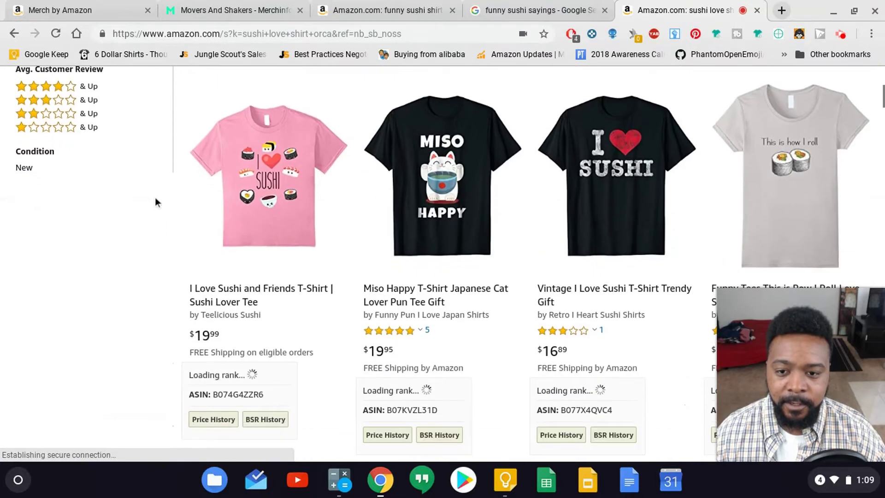
pyautogui.scroll(-1, 155, 202)
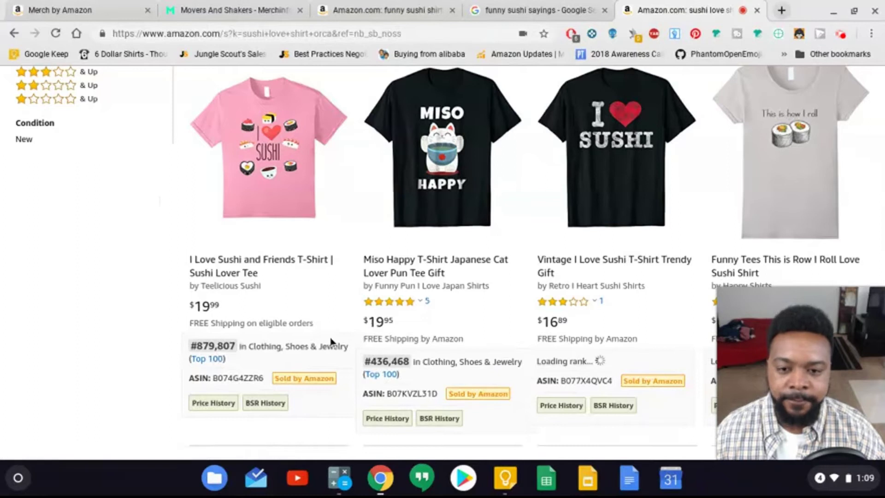
pyautogui.scroll(-1, 567, 288)
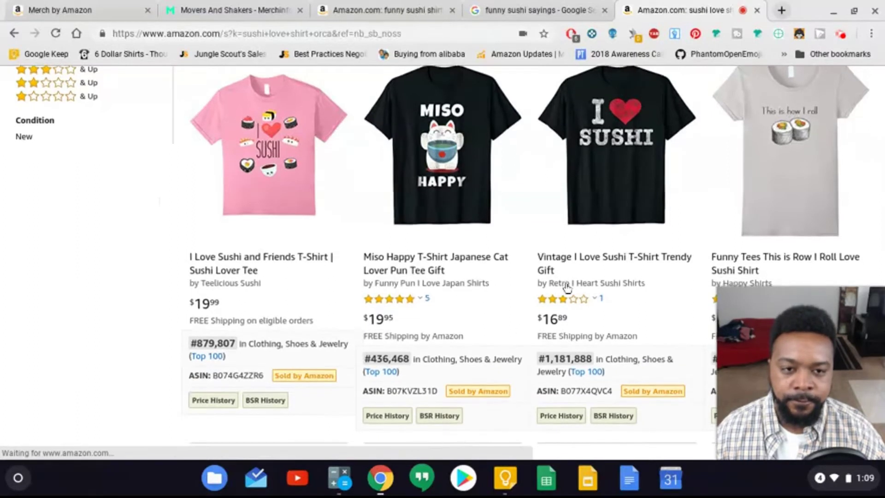
pyautogui.scroll(-7, 566, 288)
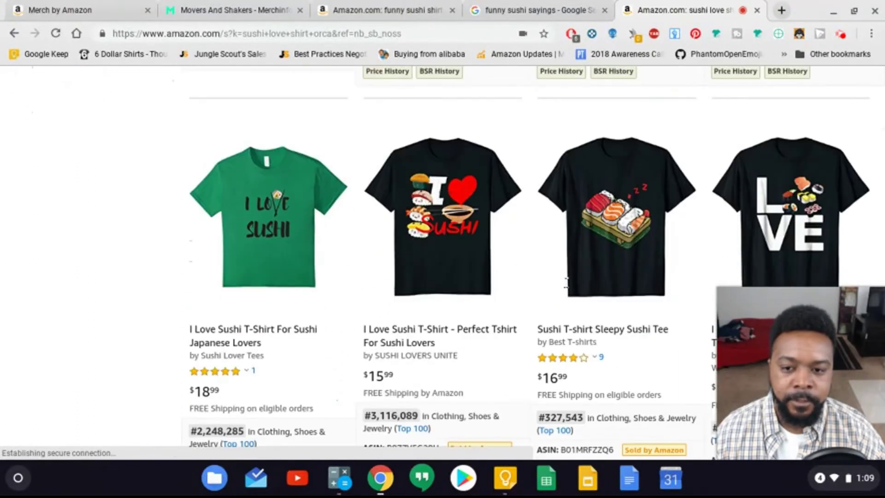
pyautogui.scroll(-1, 566, 282)
pyautogui.scroll(-1, 562, 304)
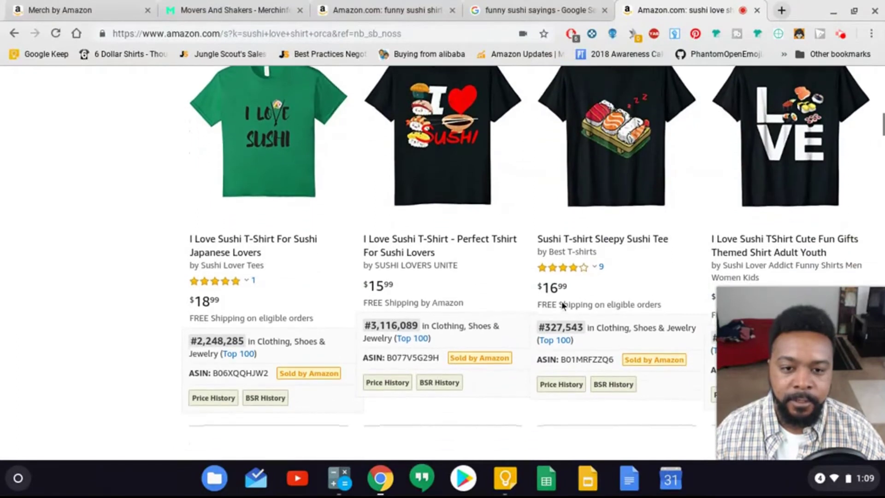
pyautogui.scroll(-3, 568, 322)
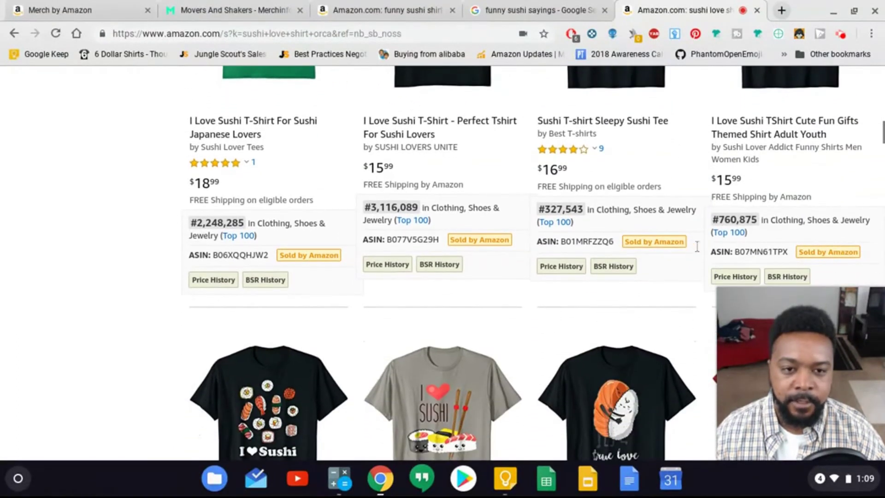
pyautogui.scroll(-4, 541, 215)
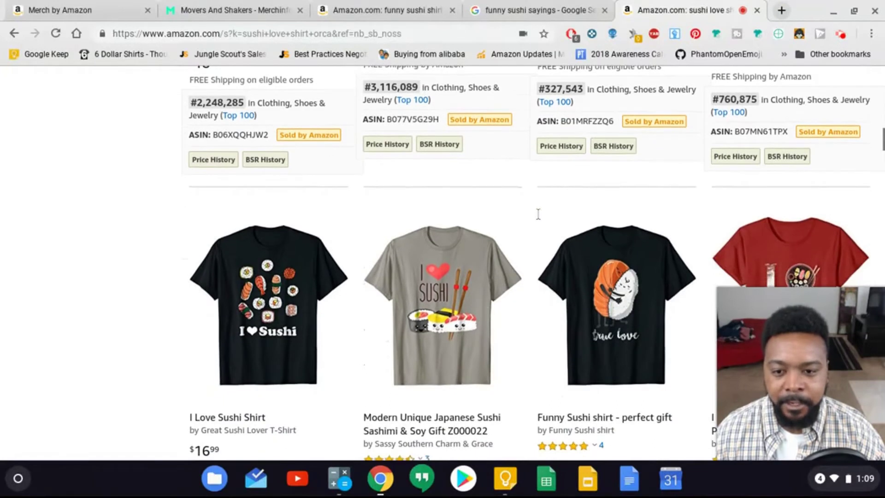
pyautogui.scroll(-6, 540, 219)
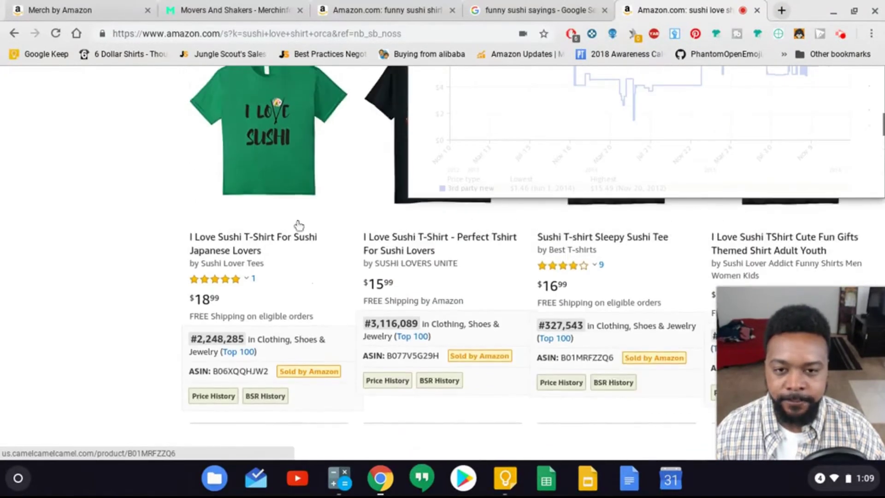
pyautogui.scroll(15, 180, 243)
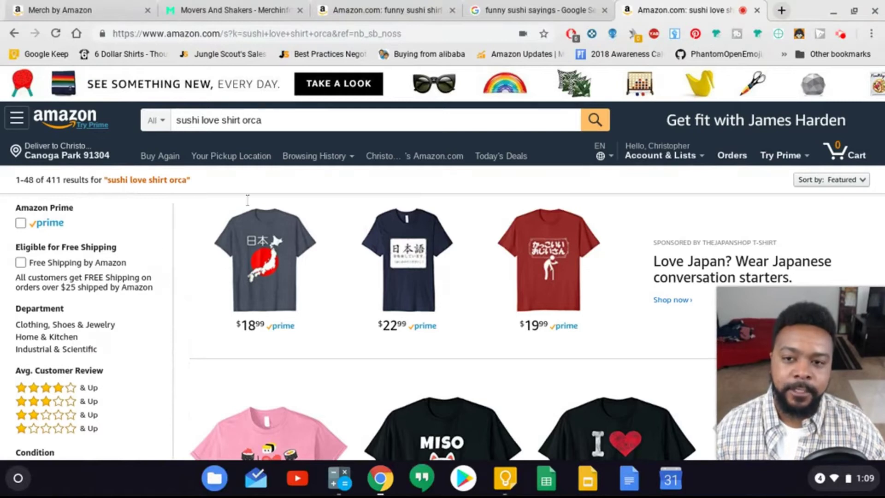
pyautogui.moveTo(186, 120); pyautogui.dragTo(236, 125)
pyautogui.click(410, 115)
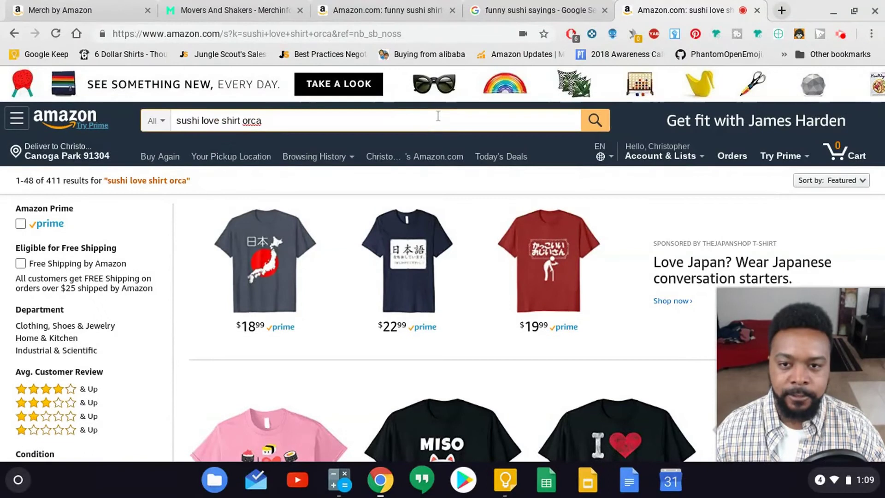
pyautogui.click(437, 117)
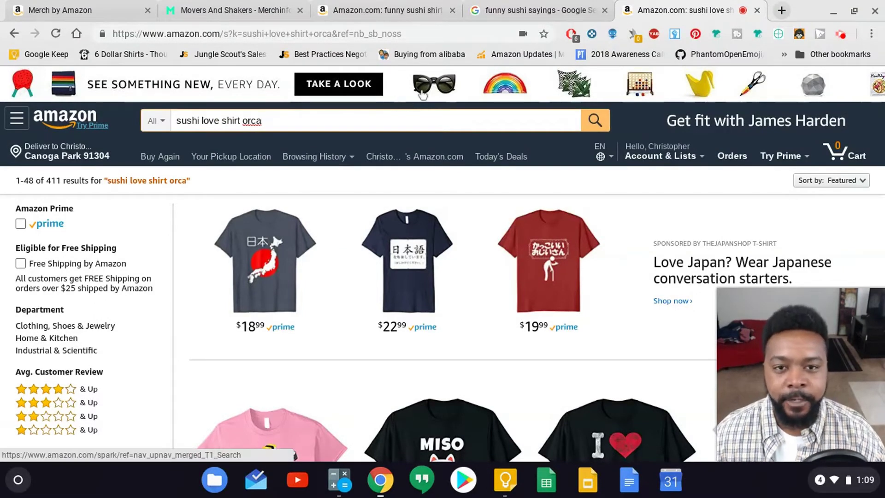
# Google 'royalty free images' in a new tab and open Pixabay from the results.
pyautogui.click(782, 10)
pyautogui.write('royaal')
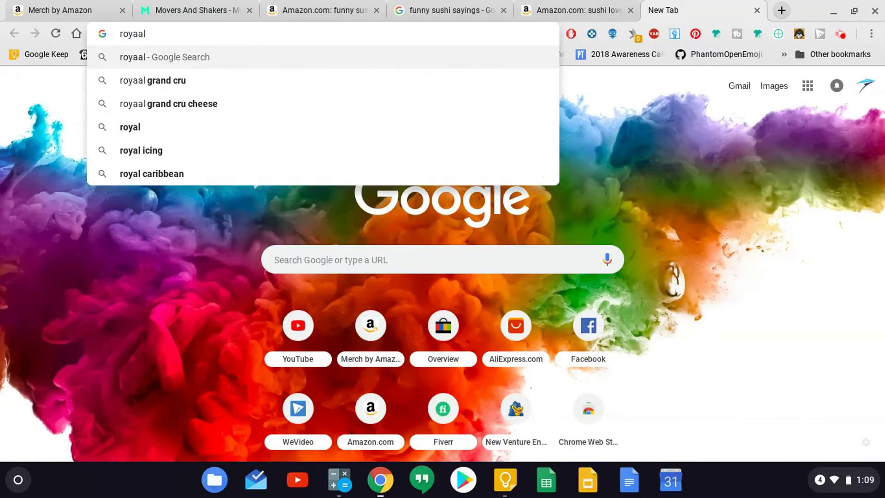
pyautogui.press('Return')
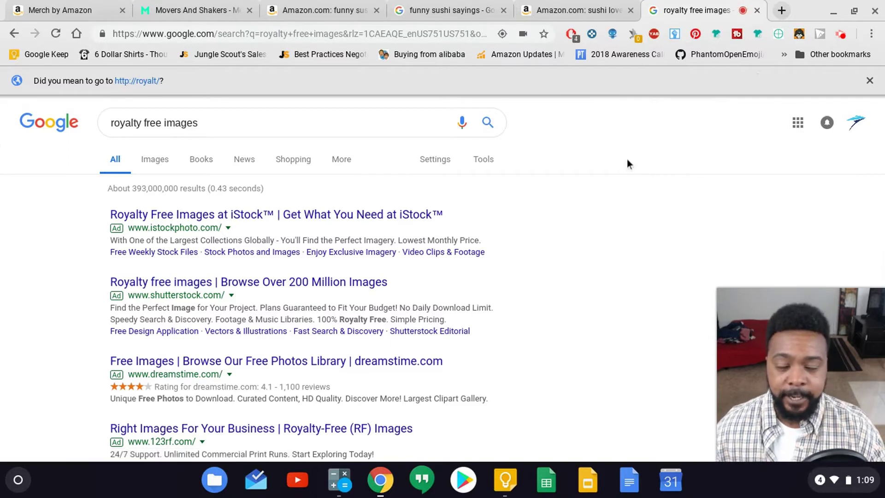
pyautogui.scroll(-5, 433, 268)
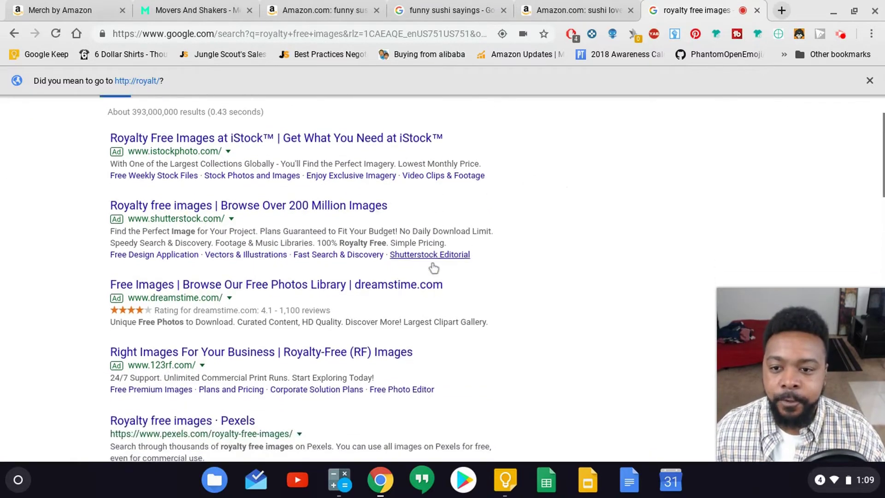
pyautogui.scroll(-4, 373, 259)
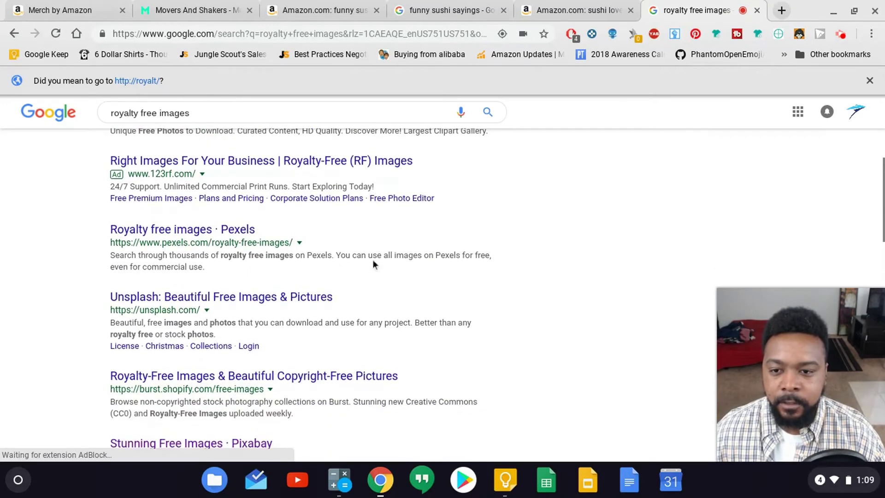
pyautogui.click(247, 318)
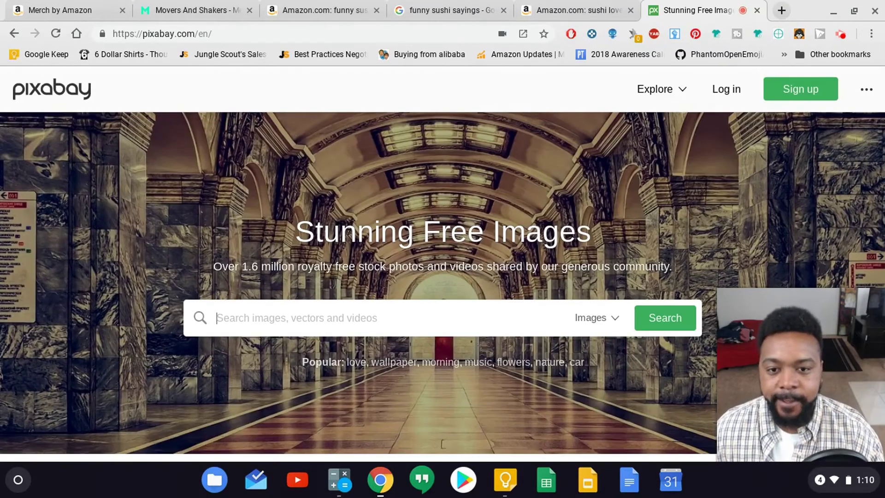
# Search Pixabay for 'sushi' and browse the results.
pyautogui.click(407, 317)
pyautogui.write('s')
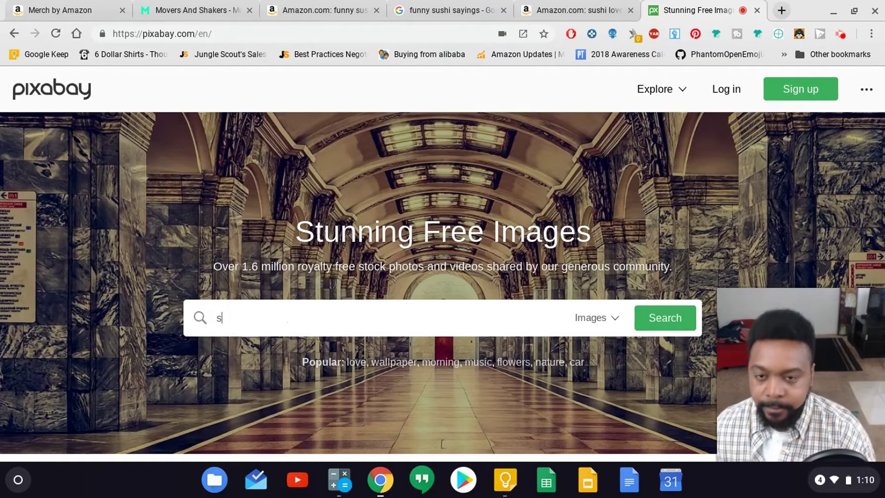
pyautogui.write('ushi')
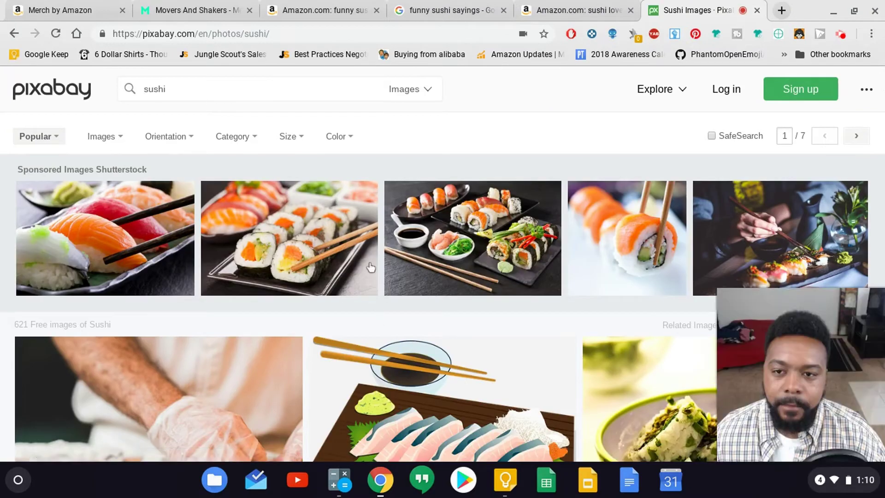
pyautogui.scroll(-4, 366, 262)
pyautogui.scroll(-3, 362, 264)
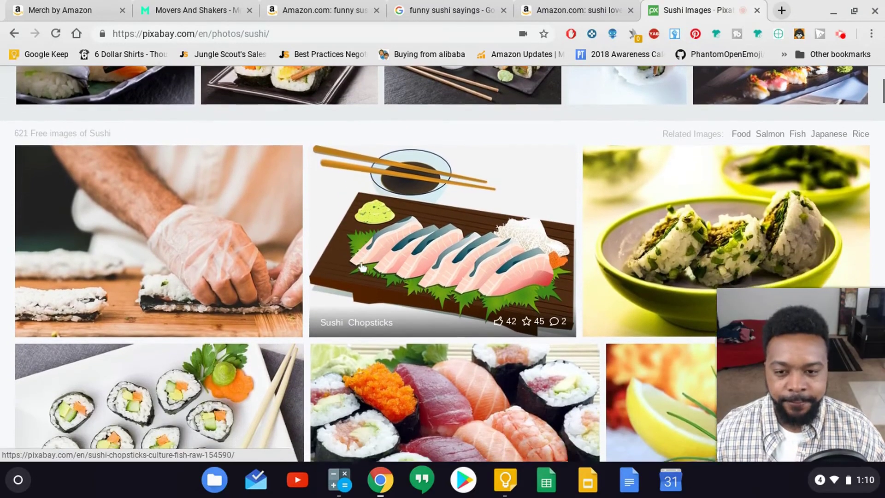
pyautogui.scroll(7, 361, 264)
pyautogui.scroll(-5, 360, 268)
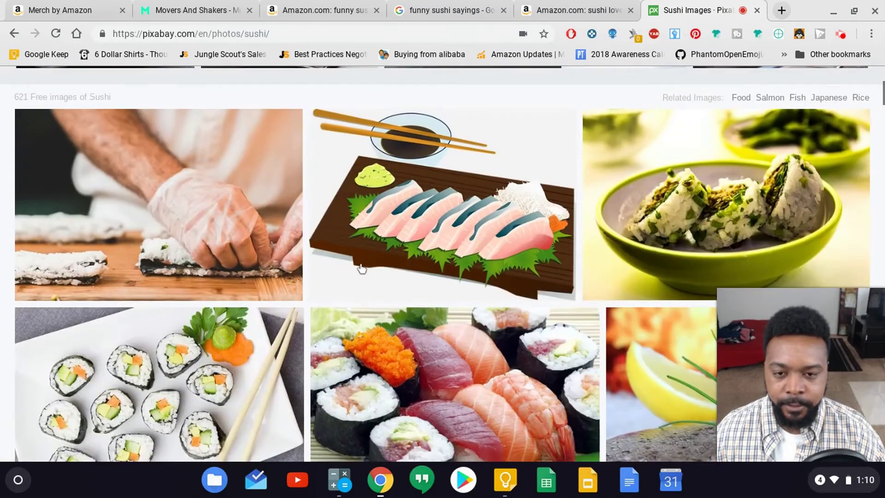
pyautogui.scroll(1, 277, 249)
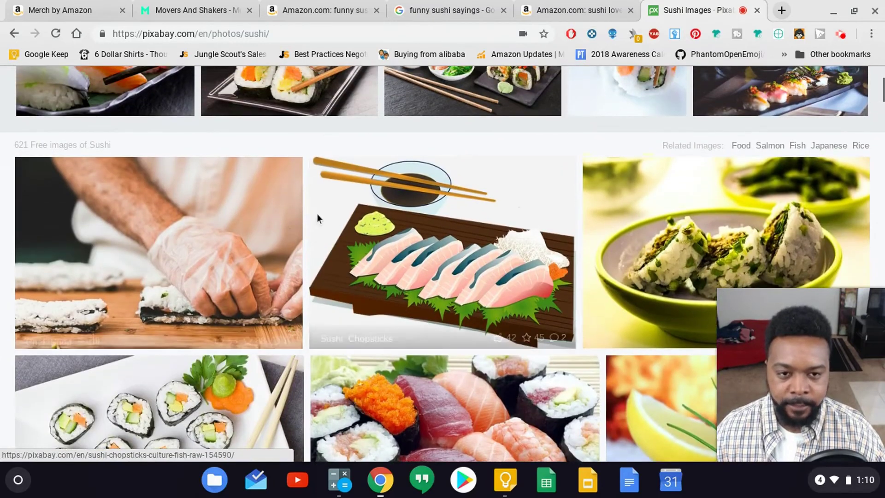
pyautogui.scroll(-6, 653, 223)
pyautogui.scroll(10, 653, 224)
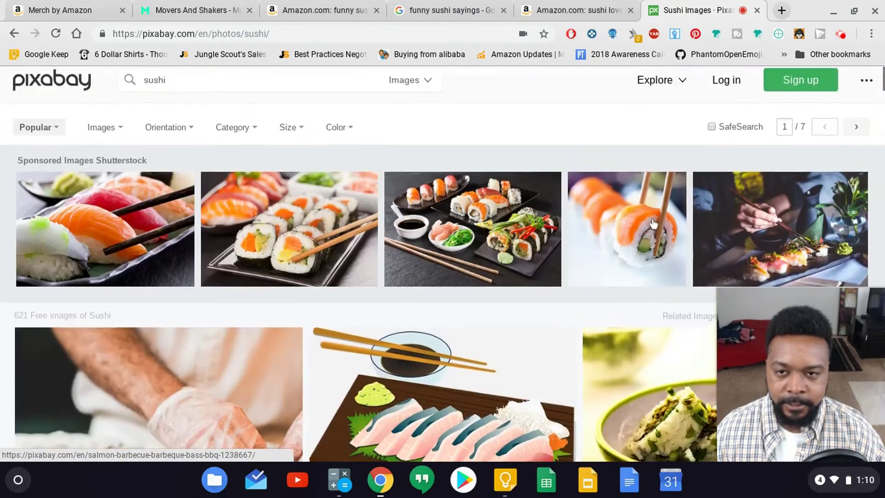
# Filter the sushi results to Vector graphics and scroll the 22 illustrations.
pyautogui.click(114, 141)
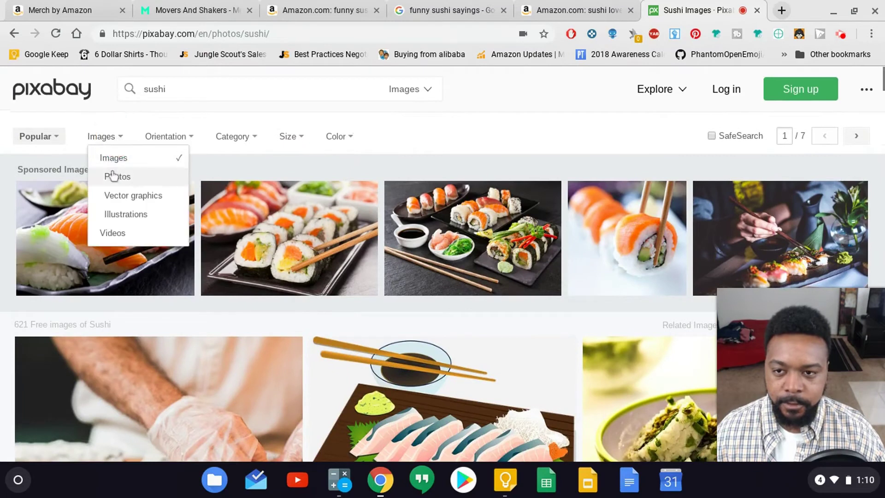
pyautogui.click(121, 195)
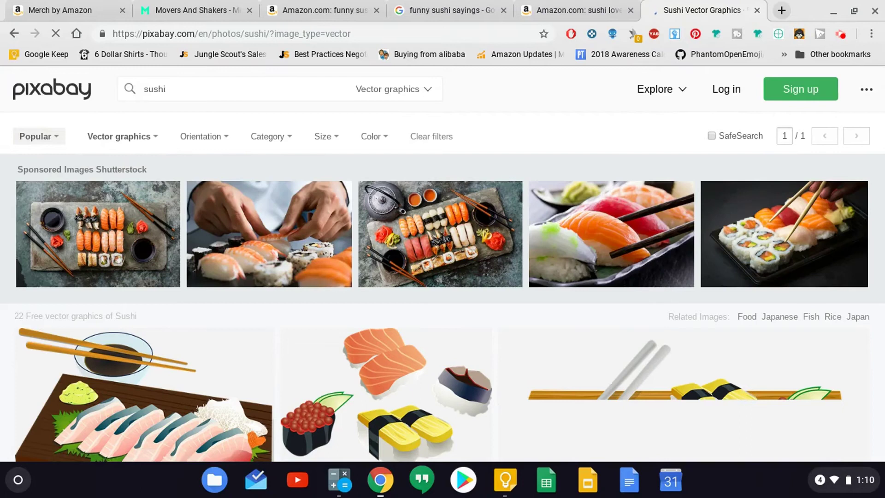
pyautogui.scroll(-2, 308, 197)
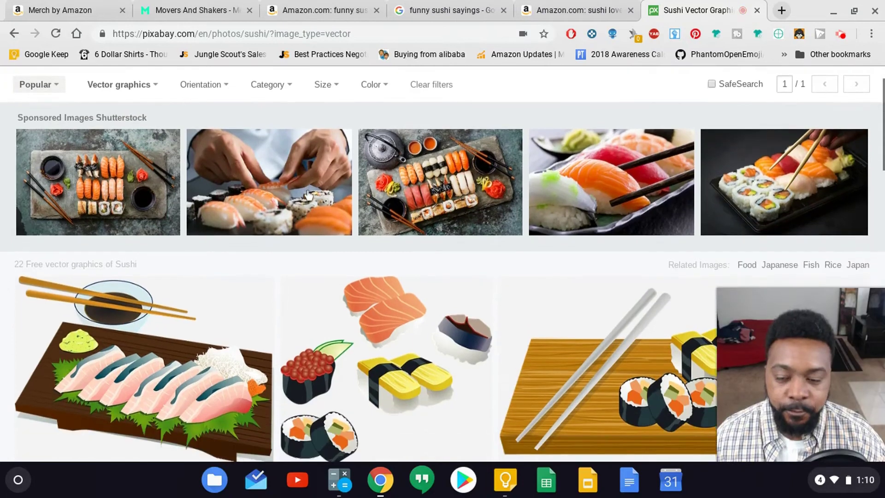
pyautogui.scroll(-2, 307, 196)
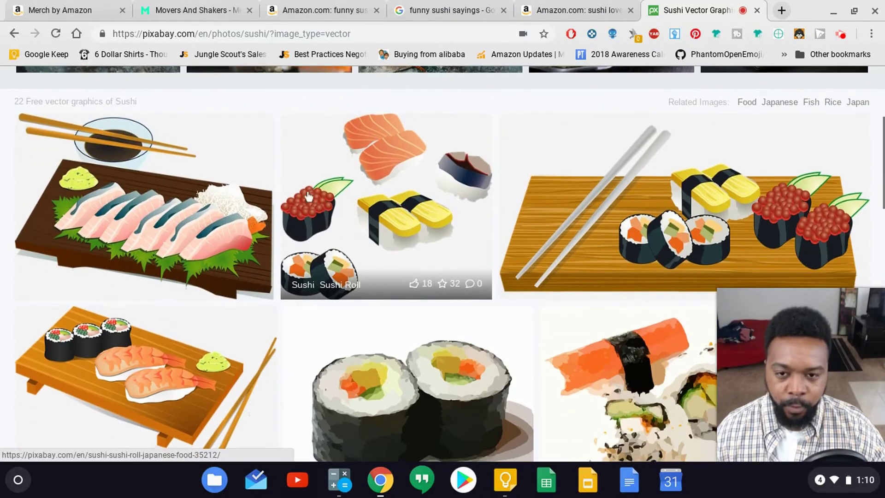
pyautogui.scroll(-1, 308, 195)
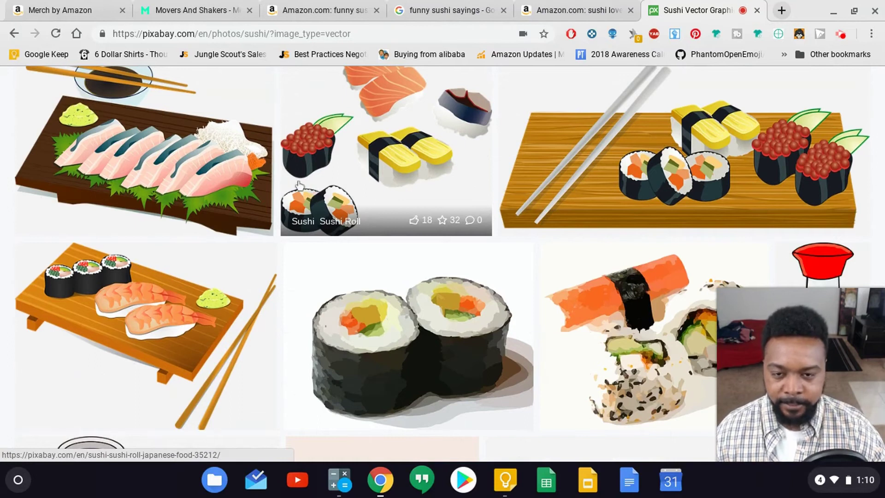
pyautogui.scroll(-2, 303, 192)
pyautogui.scroll(3, 302, 192)
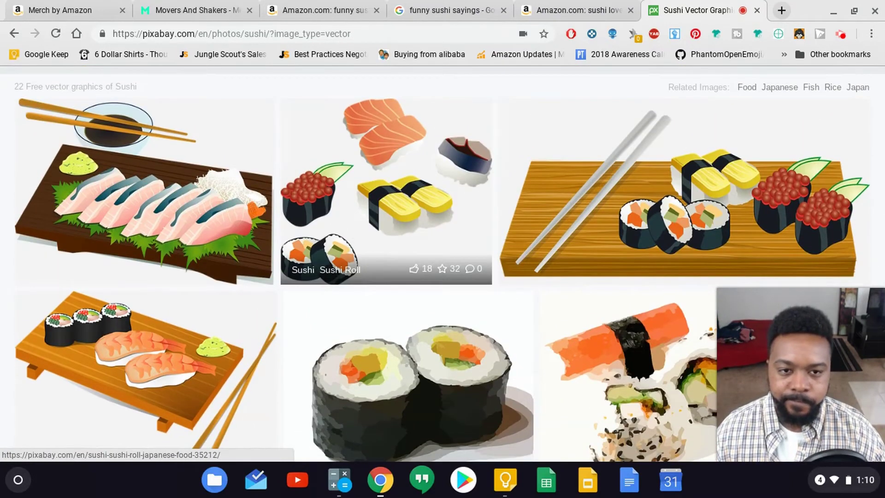
pyautogui.scroll(-4, 302, 184)
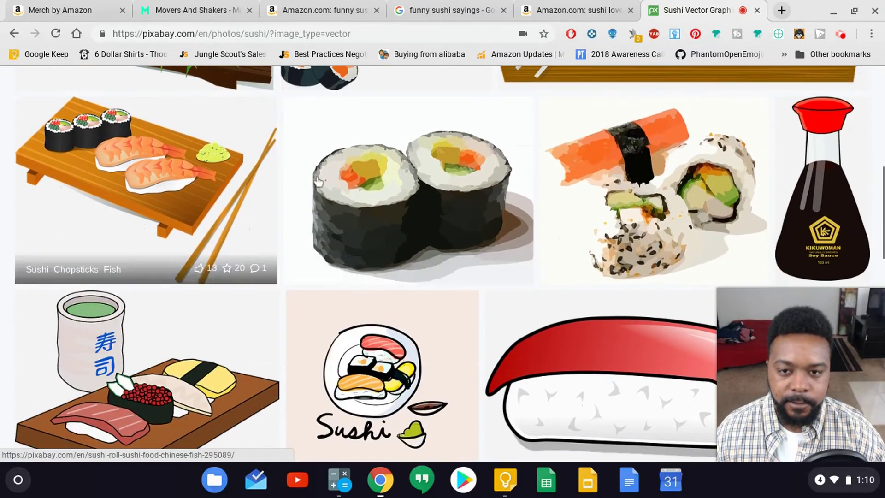
# View the Sushi Roll Food vector's page, then scroll further down the vectors to the teal sushi circle.
pyautogui.click(373, 181)
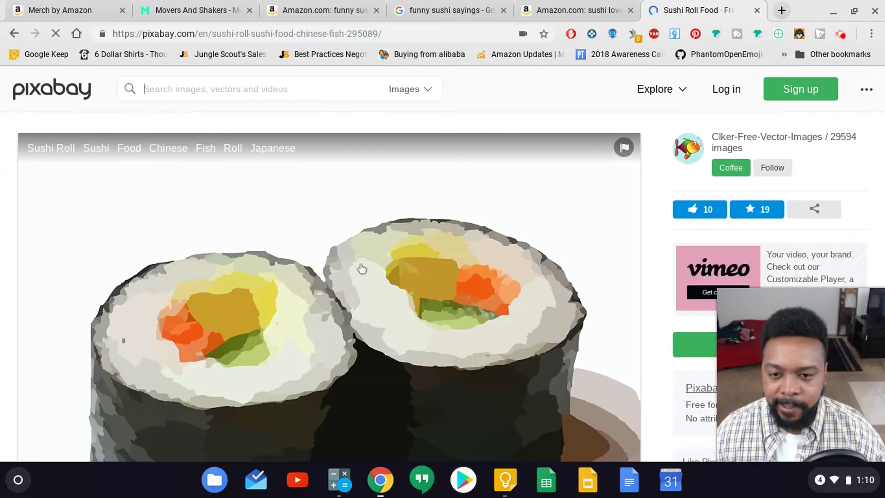
pyautogui.scroll(-2, 351, 284)
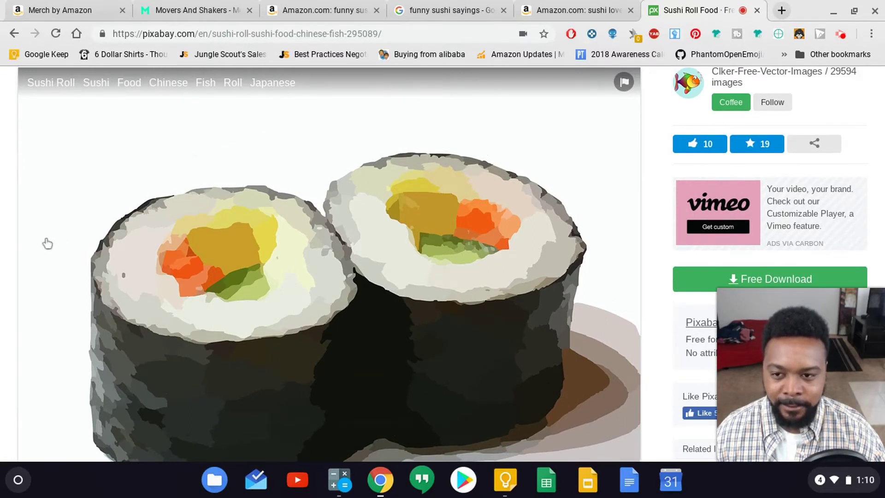
pyautogui.click(15, 33)
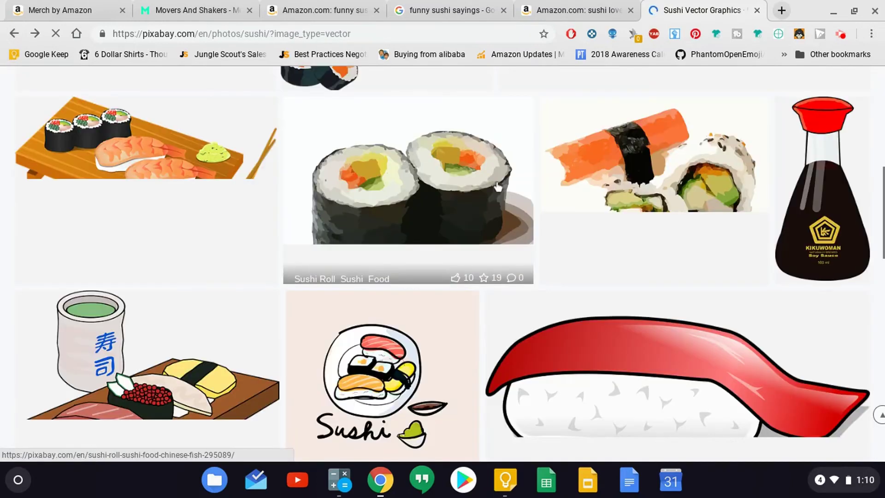
pyautogui.scroll(-2, 485, 212)
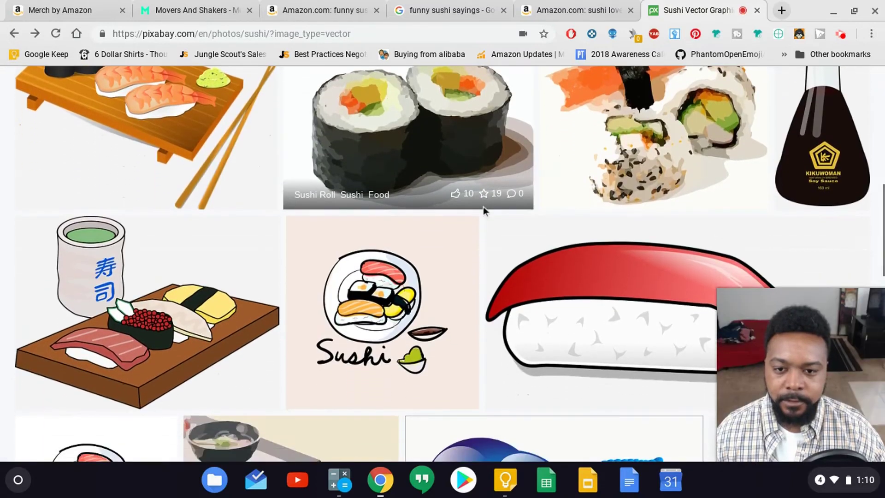
pyautogui.scroll(-1, 483, 206)
pyautogui.scroll(-5, 398, 232)
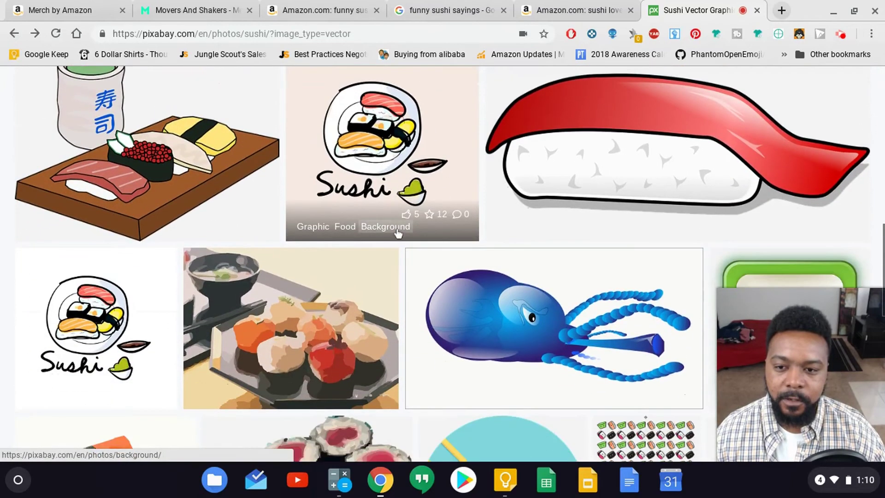
pyautogui.scroll(-5, 397, 233)
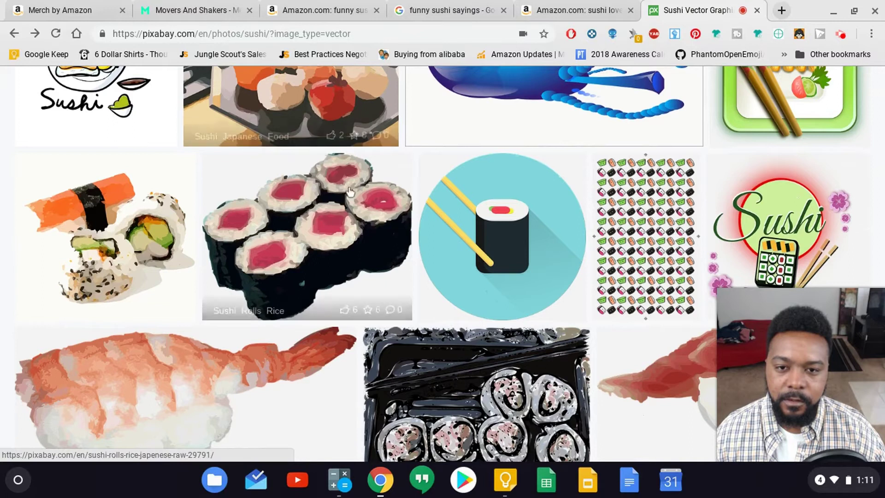
# Open the Sushi Material Design graphic and download it as a 1280×1280 PNG.
pyautogui.click(505, 210)
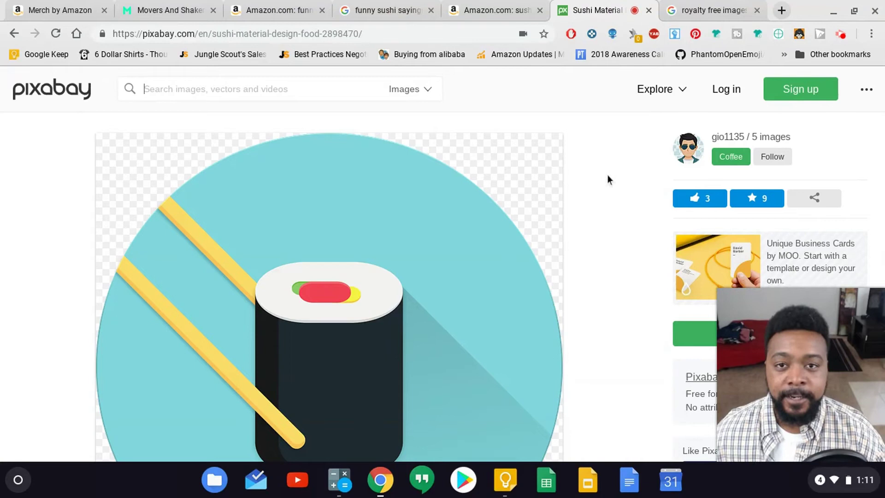
pyautogui.scroll(-1, 601, 180)
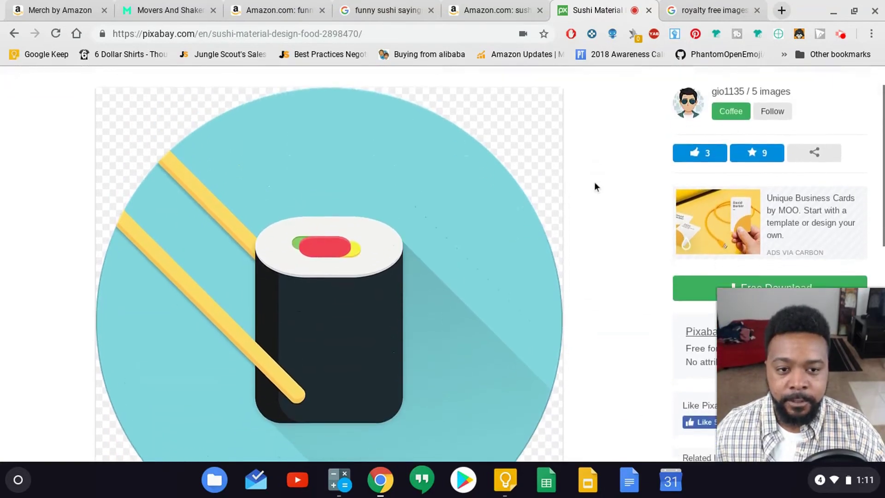
pyautogui.scroll(-1, 594, 187)
pyautogui.click(700, 257)
pyautogui.scroll(-2, 656, 249)
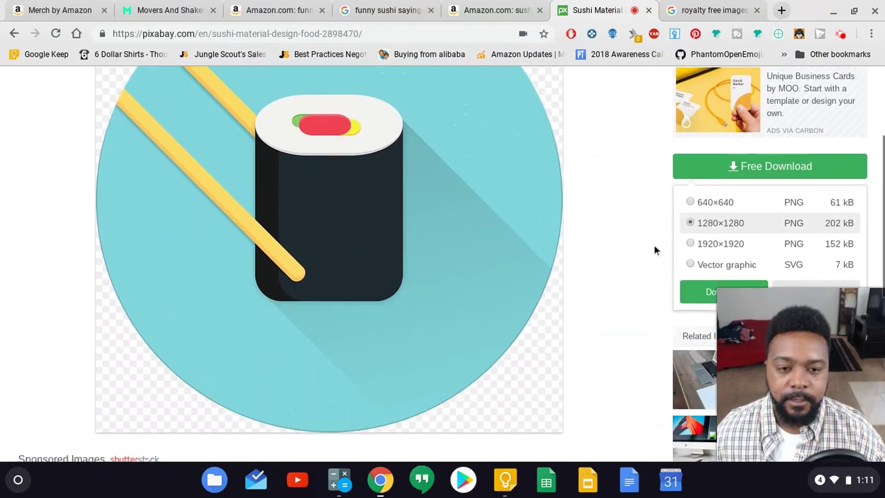
pyautogui.click(710, 291)
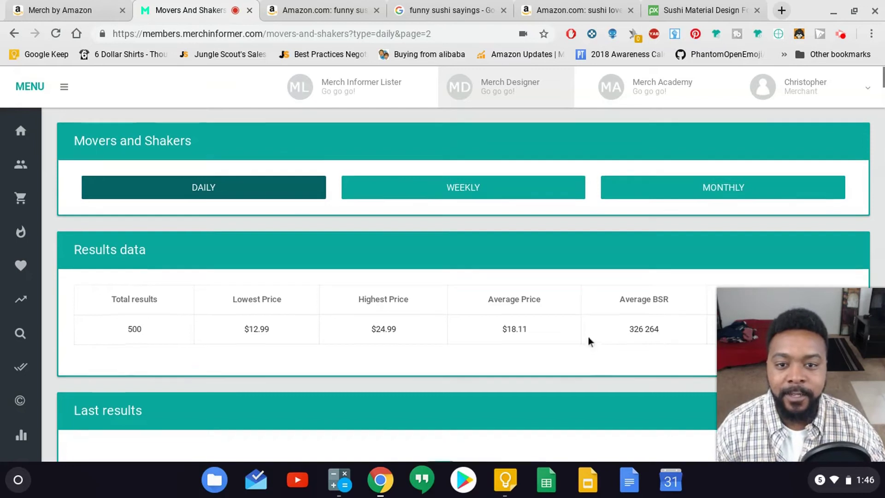
# Scroll the Merch Designer page down and back up to view the product picker.
pyautogui.scroll(-1, 581, 335)
pyautogui.scroll(1, 562, 330)
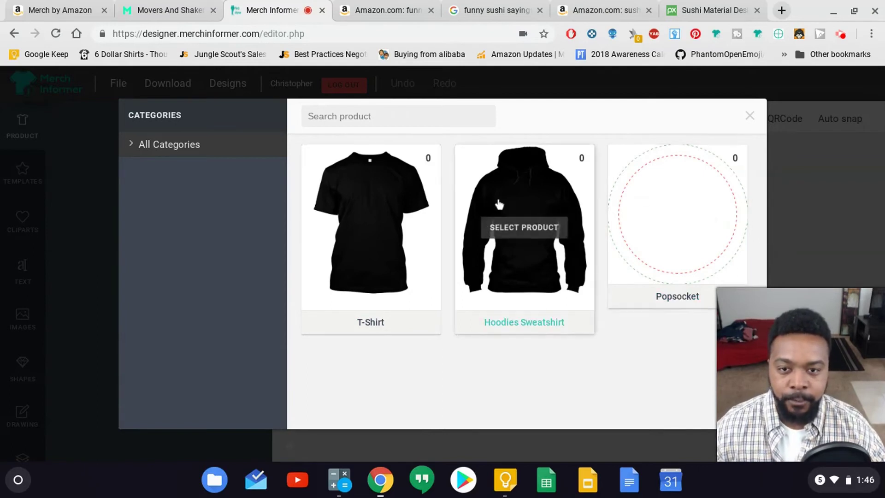
# Start a T-shirt design and place the teal sushi-roll circle image on its front.
pyautogui.click(391, 229)
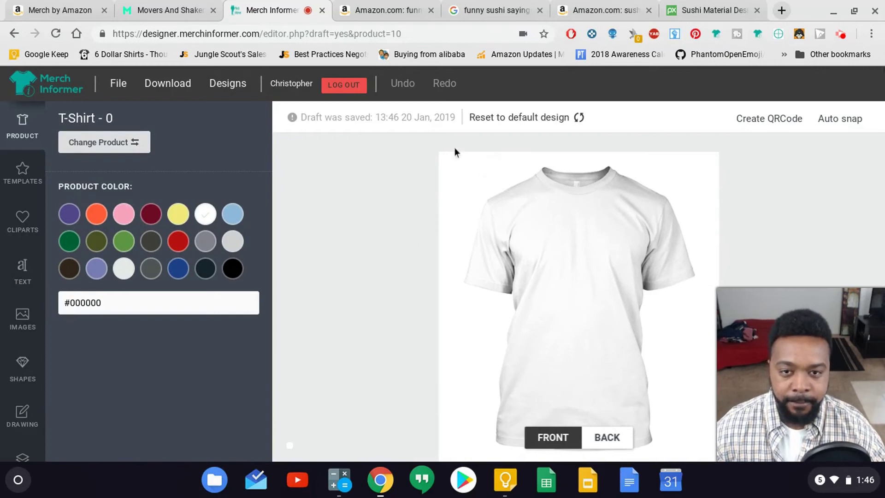
pyautogui.moveTo(453, 150); pyautogui.dragTo(693, 402)
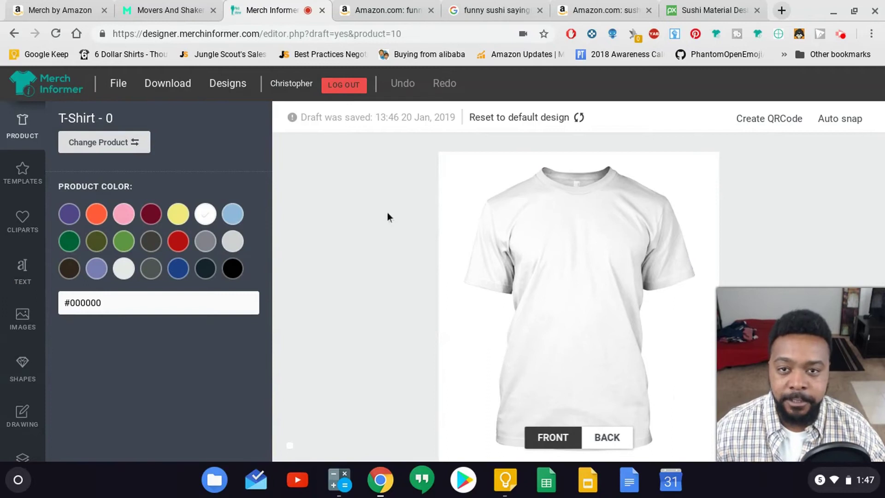
pyautogui.click(24, 317)
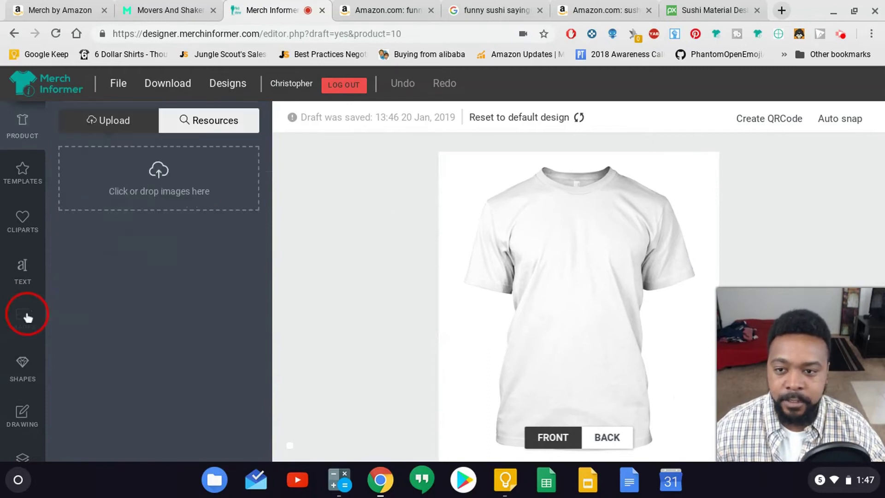
pyautogui.click(83, 262)
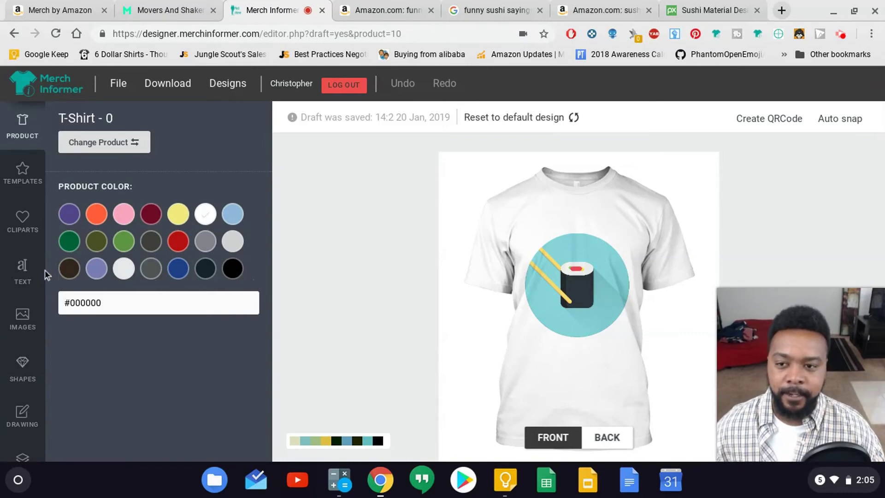
# Add a Bridge text style above the circle and change its wording to SUSHI.
pyautogui.click(24, 276)
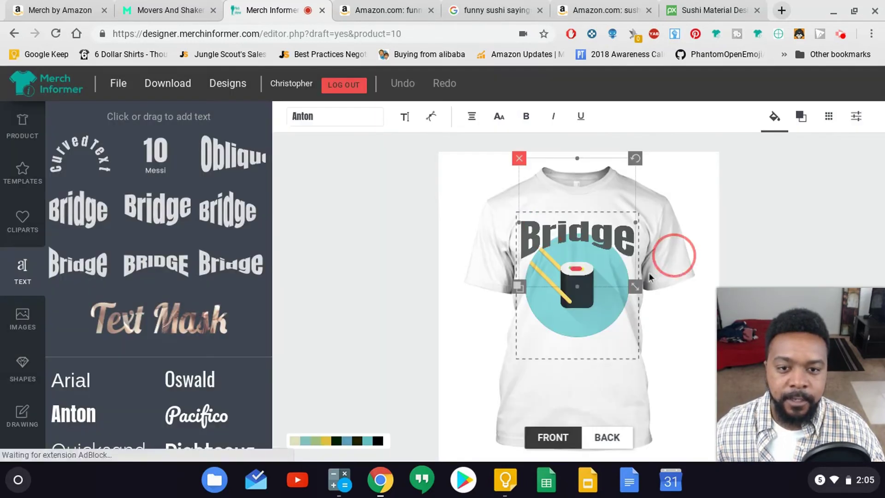
pyautogui.moveTo(604, 233); pyautogui.dragTo(606, 227)
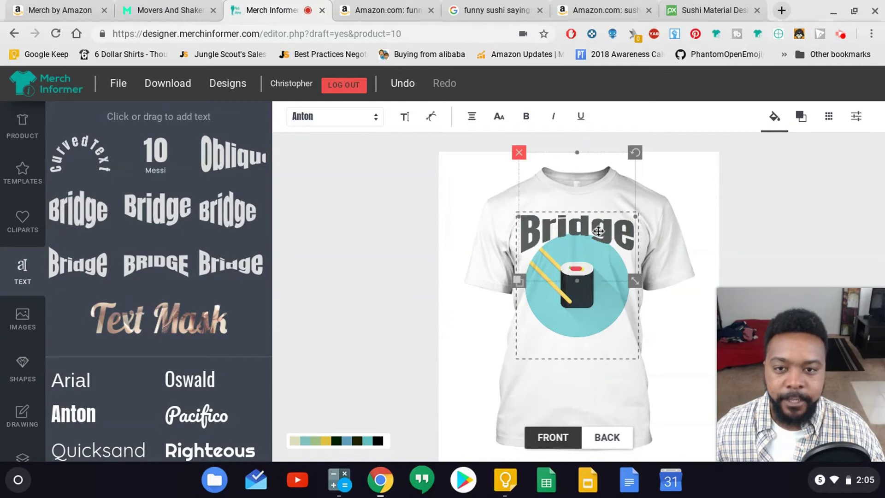
pyautogui.click(404, 118)
pyautogui.doubleClick(309, 185)
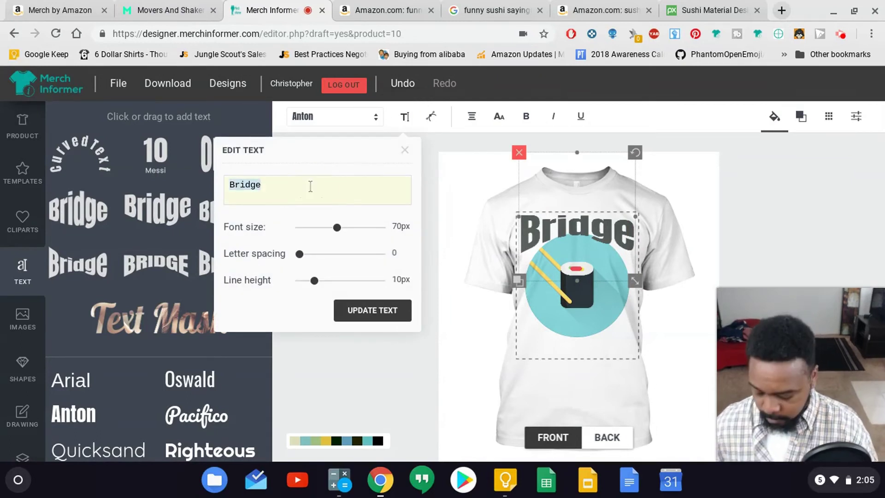
pyautogui.write('SUSHI')
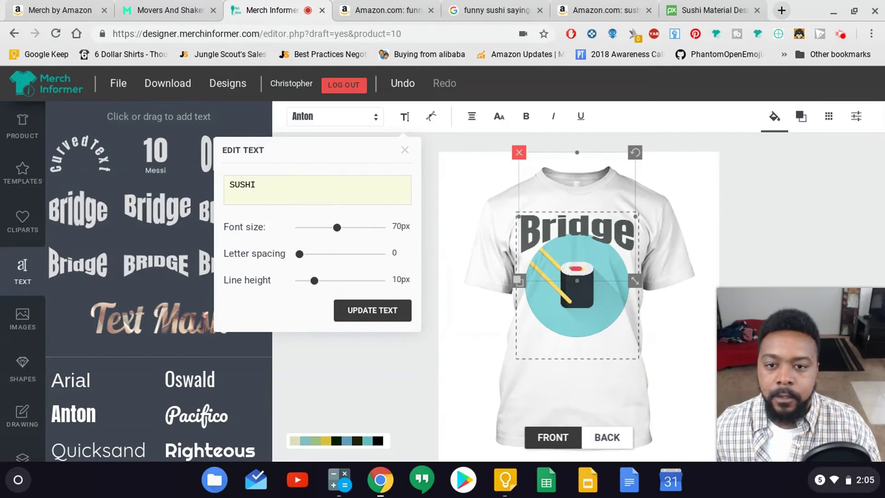
pyautogui.click(356, 309)
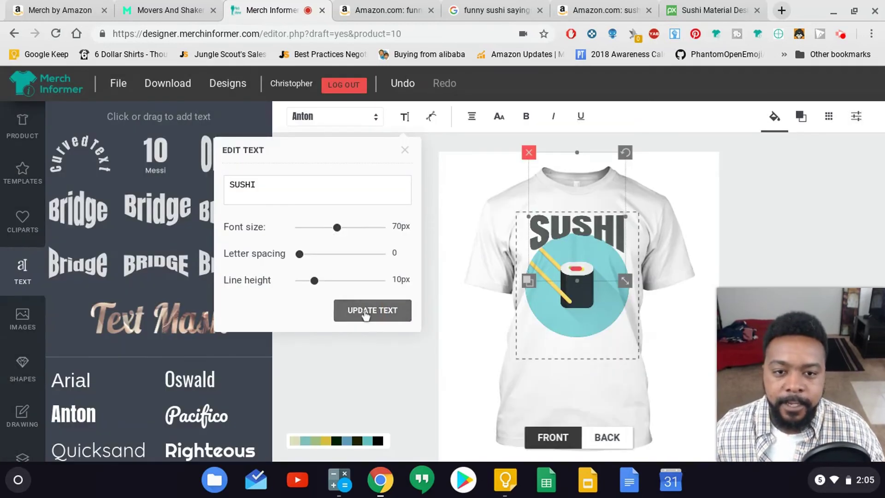
pyautogui.click(412, 381)
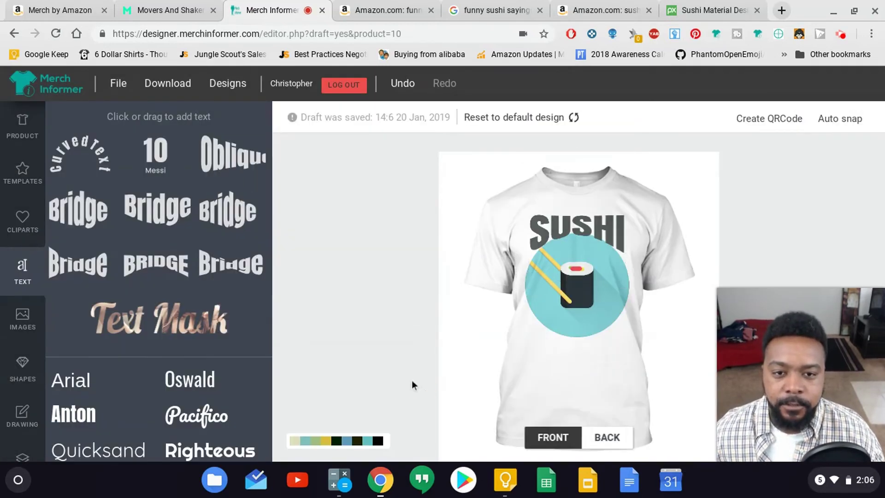
# Shrink the sushi circle image and centre it directly beneath the SUSHI text.
pyautogui.click(581, 242)
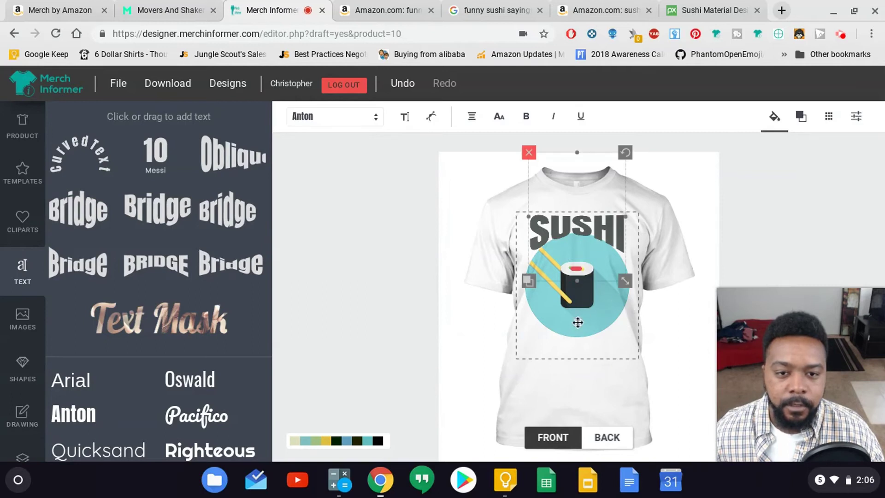
pyautogui.click(454, 316)
pyautogui.click(563, 317)
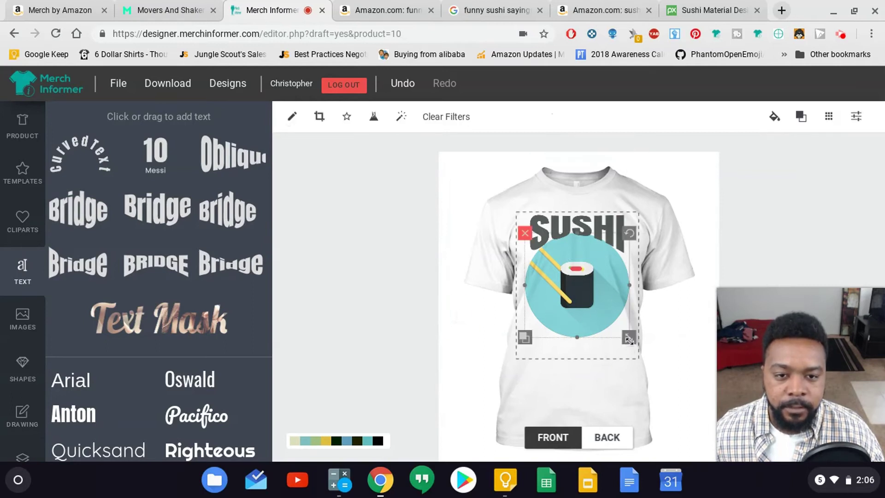
pyautogui.moveTo(629, 339); pyautogui.dragTo(620, 331)
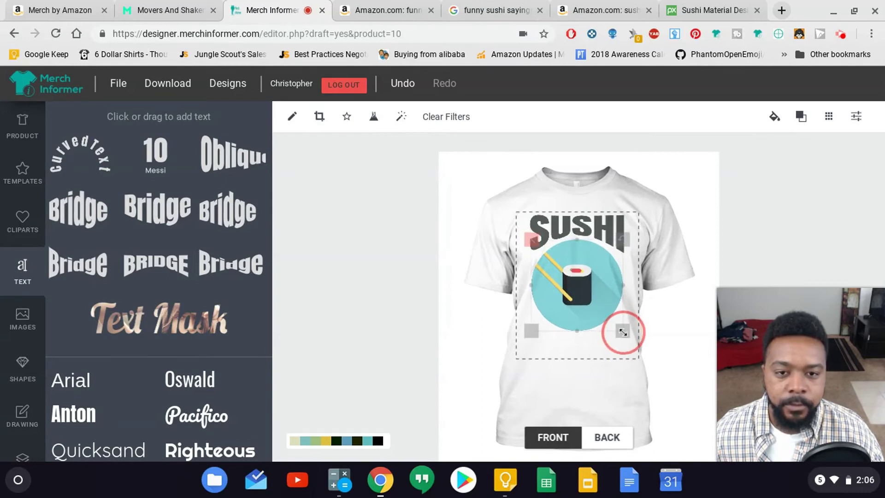
pyautogui.moveTo(597, 294); pyautogui.dragTo(596, 299)
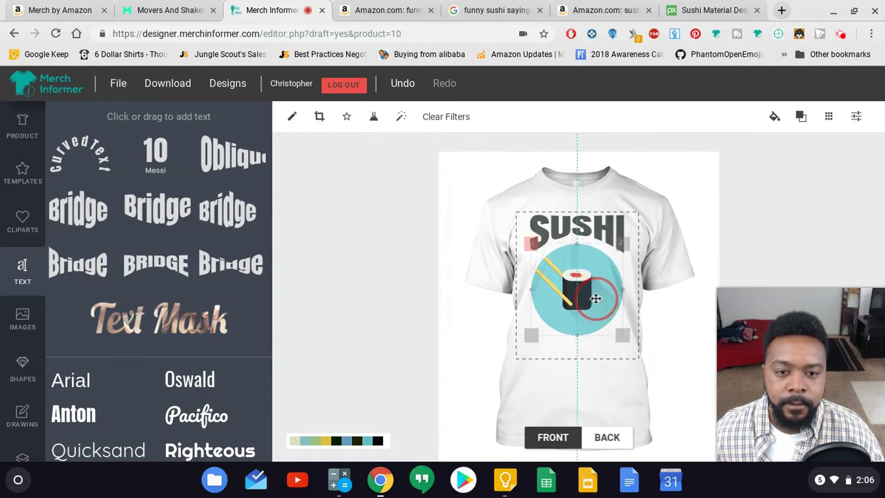
pyautogui.click(596, 229)
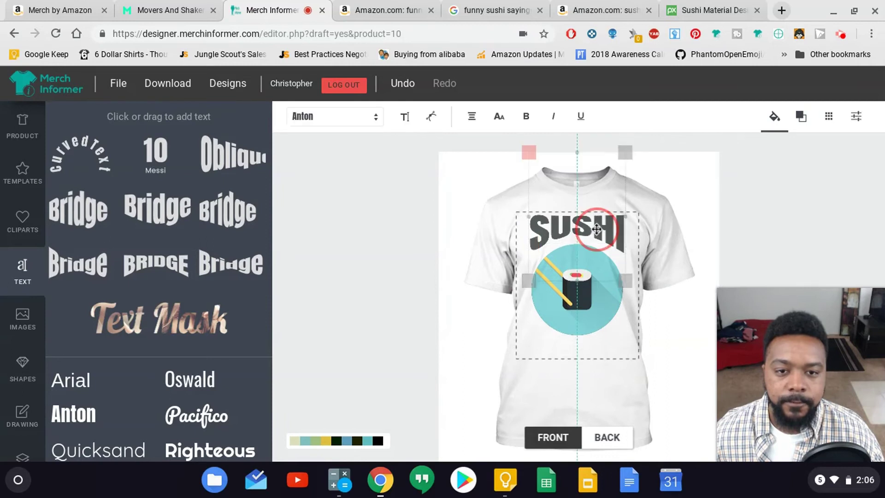
pyautogui.click(375, 273)
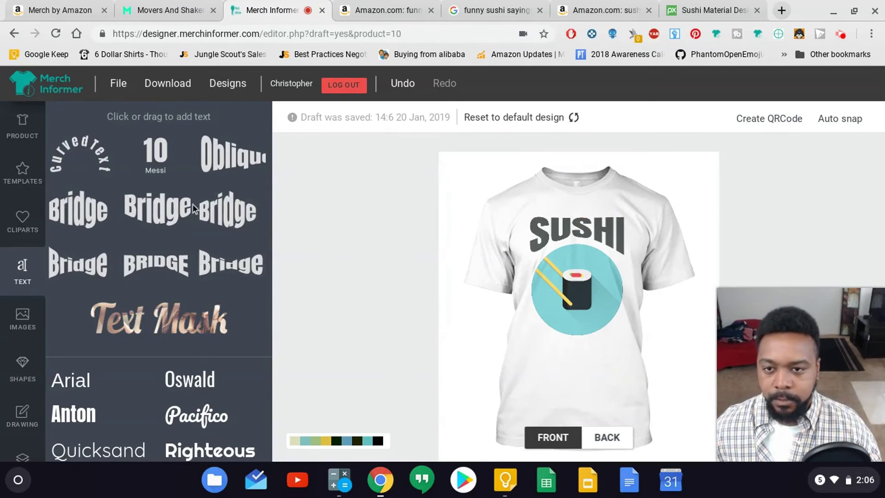
# Add a curved text element, tighten its curve, and move it below the sushi circle.
pyautogui.click(87, 159)
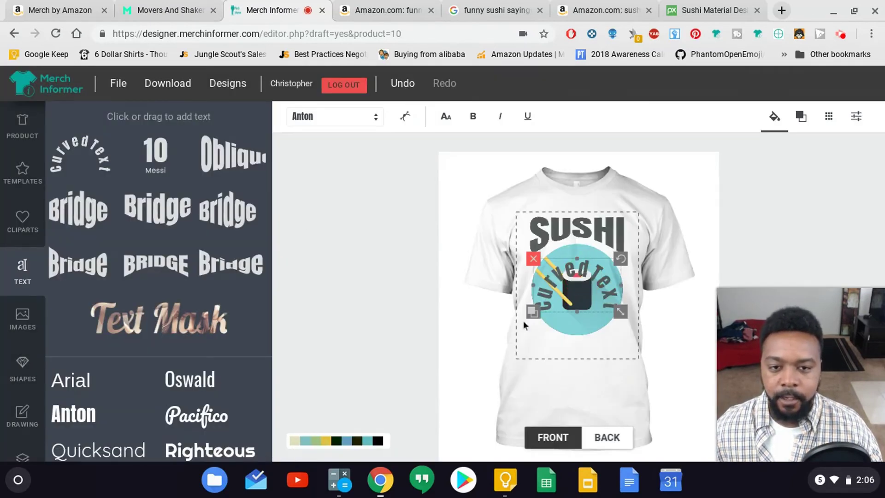
pyautogui.click(405, 118)
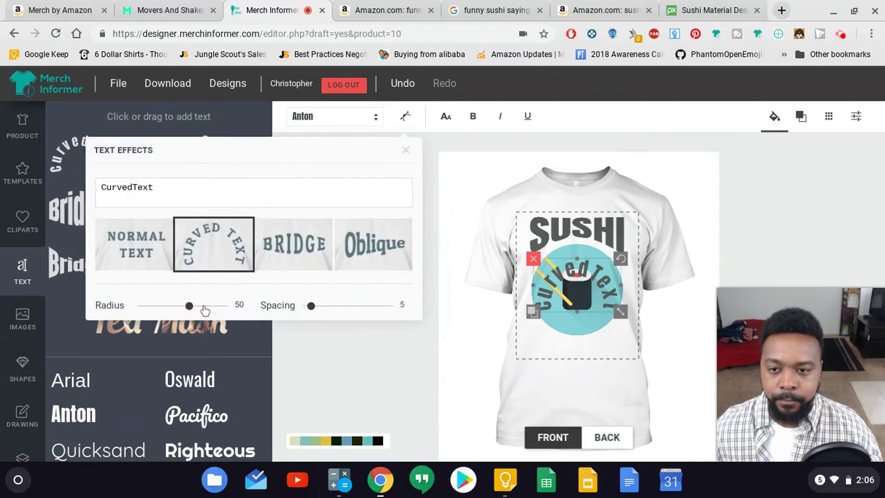
pyautogui.moveTo(188, 309)
pyautogui.mouseDown()
pyautogui.moveTo(237, 305)
pyautogui.moveTo(174, 314)
pyautogui.mouseUp()
pyautogui.moveTo(562, 283); pyautogui.dragTo(567, 337)
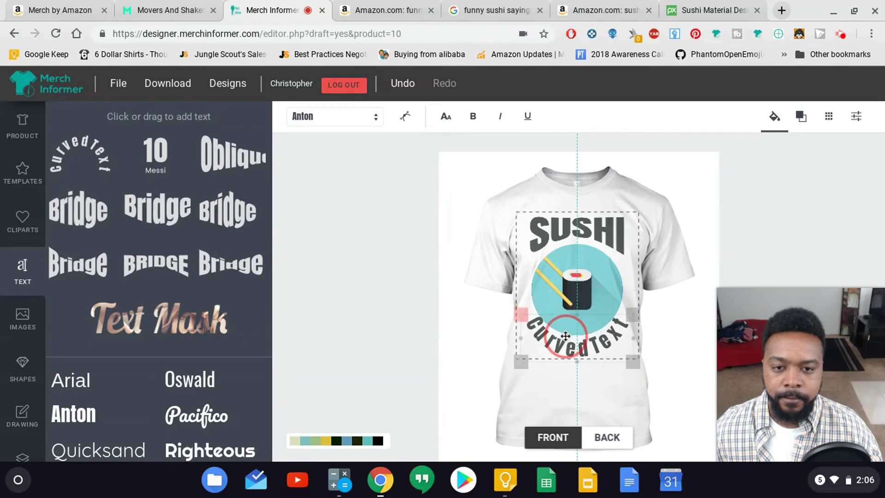
# Replace the CurvedText placeholder with LOVE and nudge it lower under the circle.
pyautogui.click(405, 116)
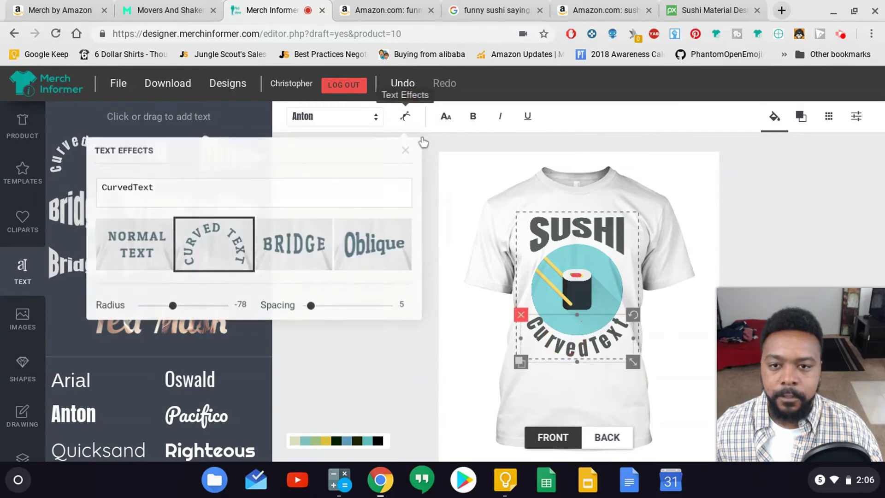
pyautogui.click(207, 191)
pyautogui.hotkey('ctrl', 'a')
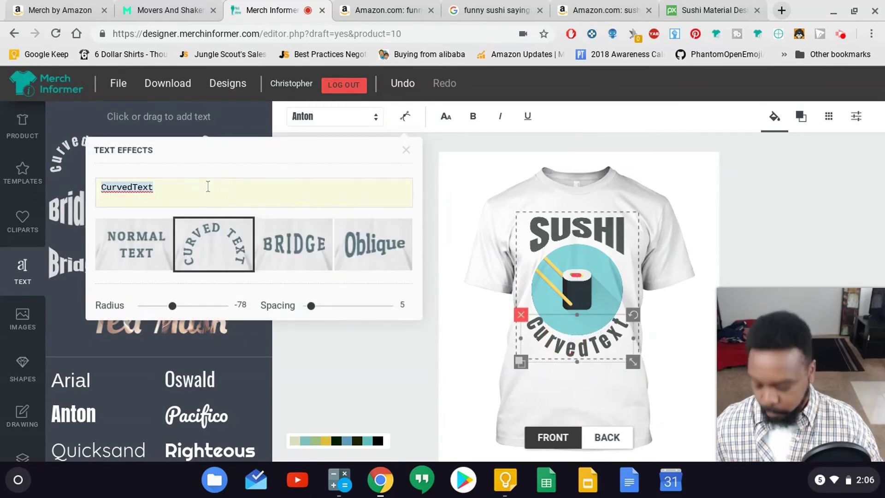
pyautogui.write('LOVE')
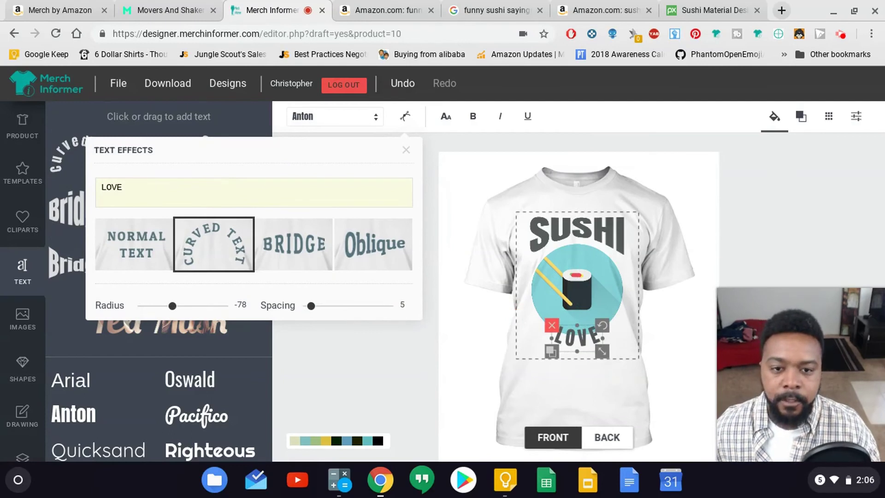
pyautogui.click(377, 360)
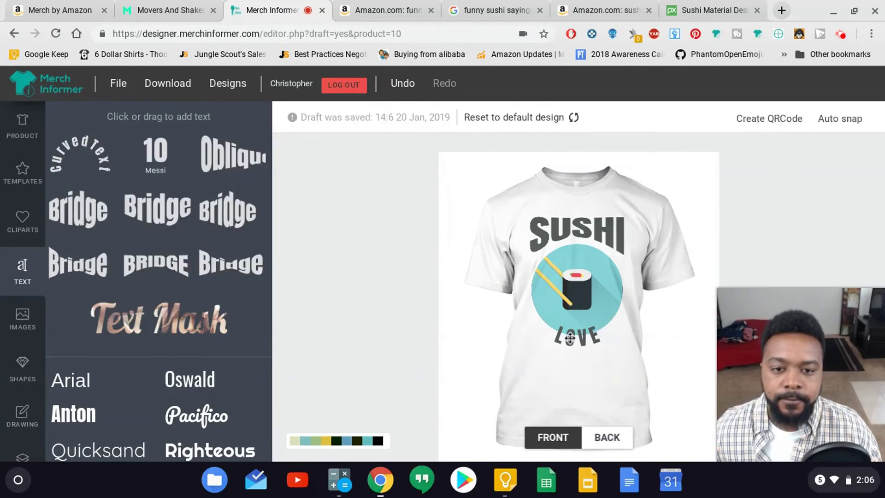
pyautogui.moveTo(570, 337); pyautogui.dragTo(610, 365)
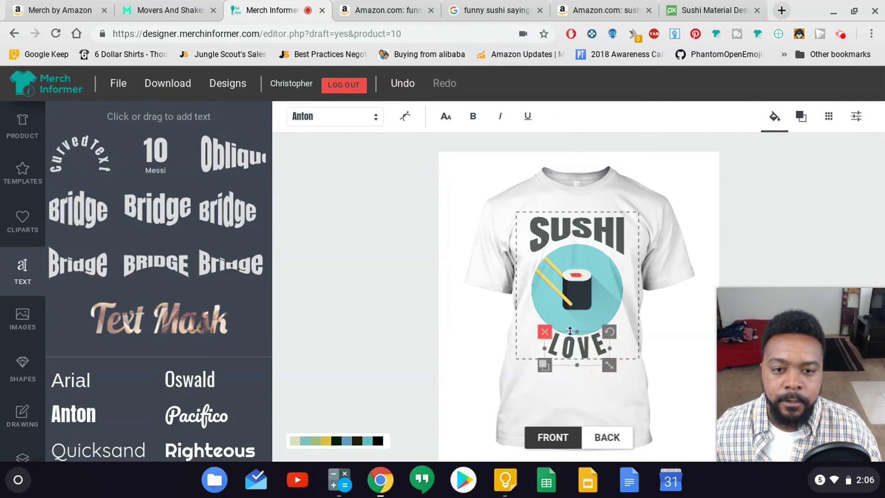
pyautogui.click(370, 273)
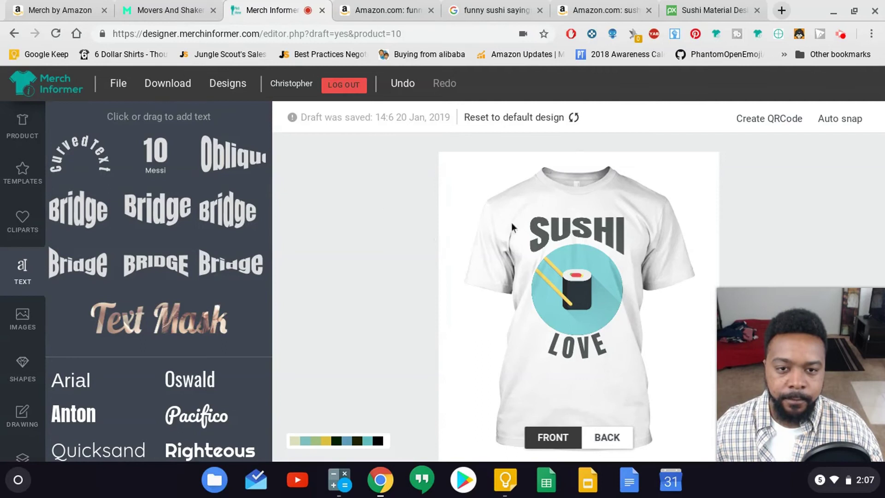
# Set the SUSHI text to Open Sans Condensed after trying Quicksand.
pyautogui.click(552, 229)
pyautogui.click(339, 120)
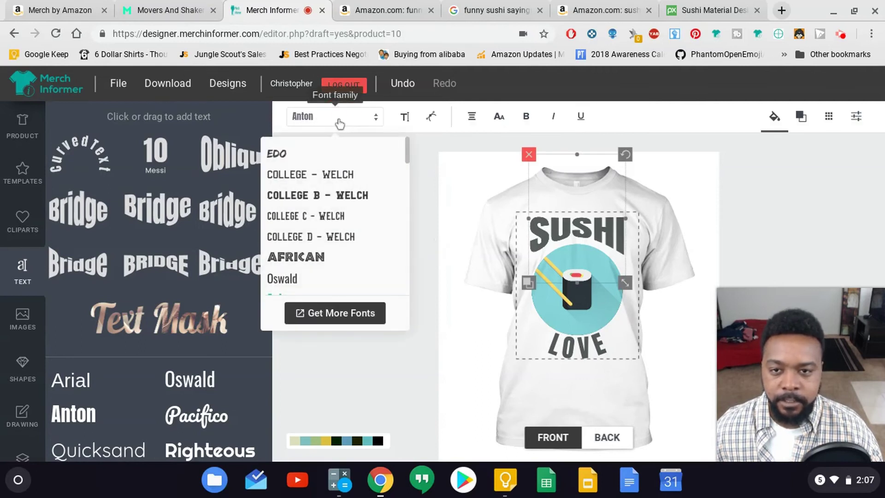
pyautogui.moveTo(407, 152); pyautogui.dragTo(408, 184)
pyautogui.click(358, 200)
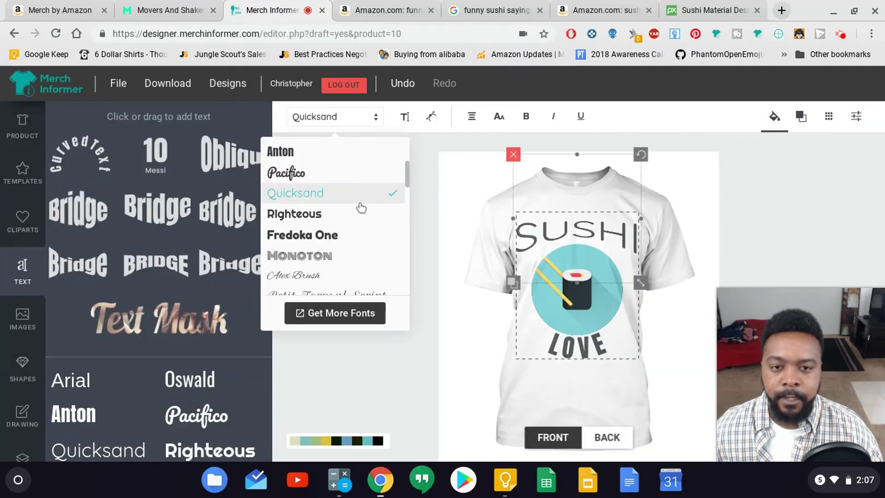
pyautogui.moveTo(408, 174); pyautogui.dragTo(408, 216)
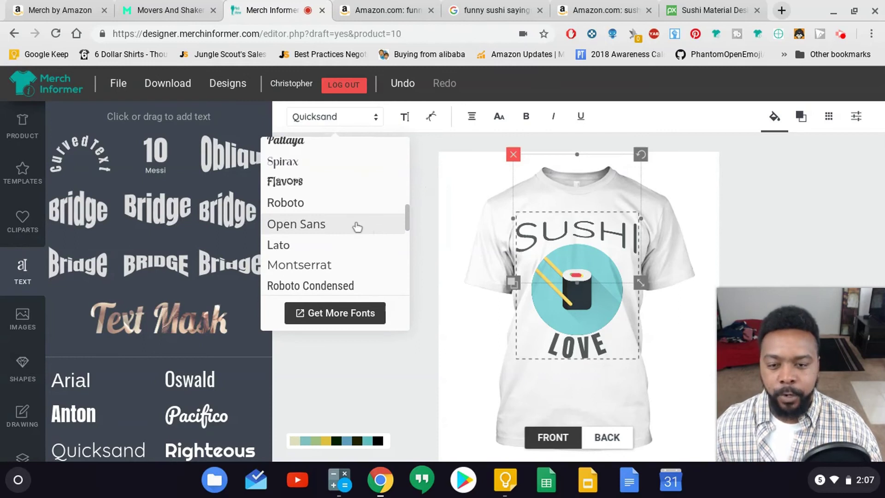
pyautogui.moveTo(410, 211); pyautogui.dragTo(408, 250)
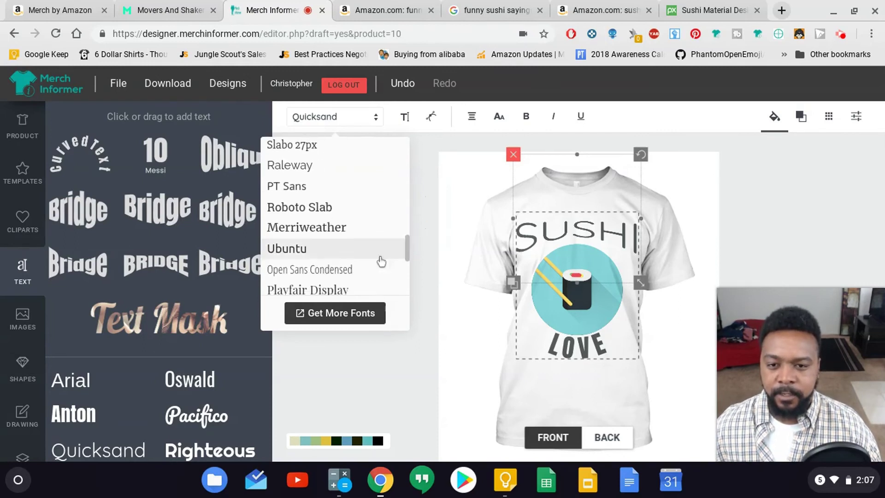
pyautogui.click(356, 270)
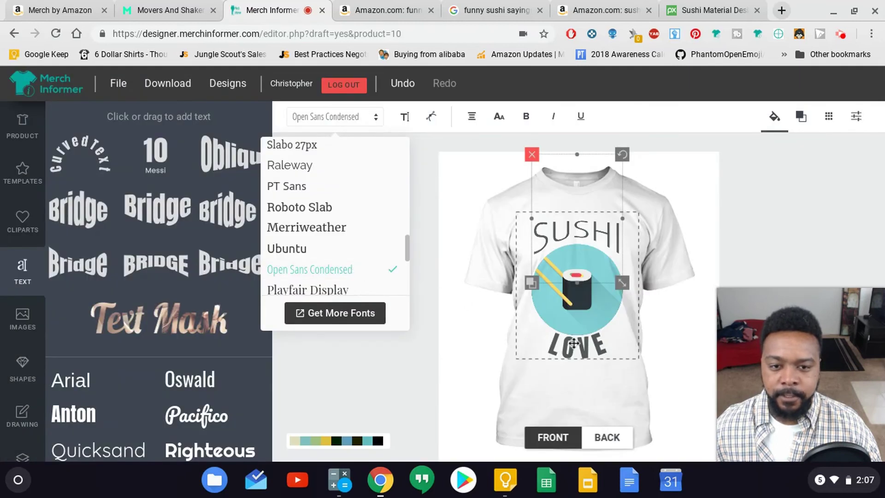
# Set the LOVE text to Open Sans and tilt it slightly clockwise.
pyautogui.click(573, 347)
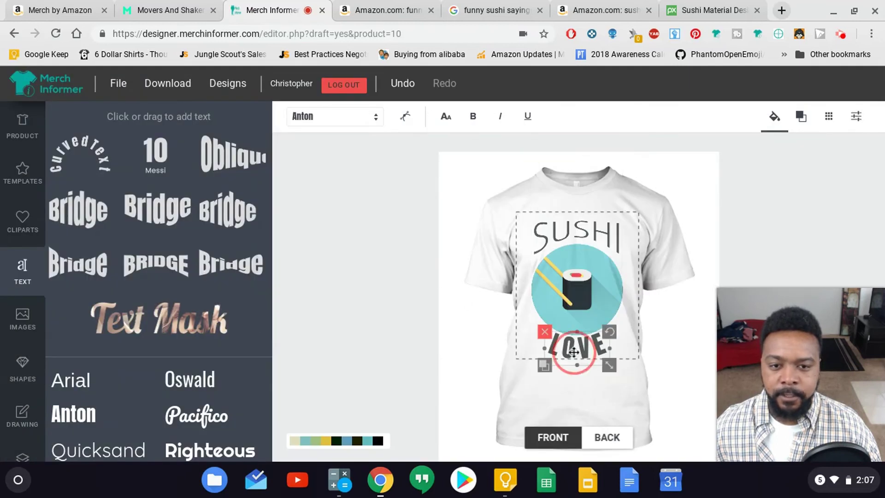
pyautogui.click(369, 122)
pyautogui.moveTo(407, 252); pyautogui.dragTo(408, 225)
pyautogui.click(351, 207)
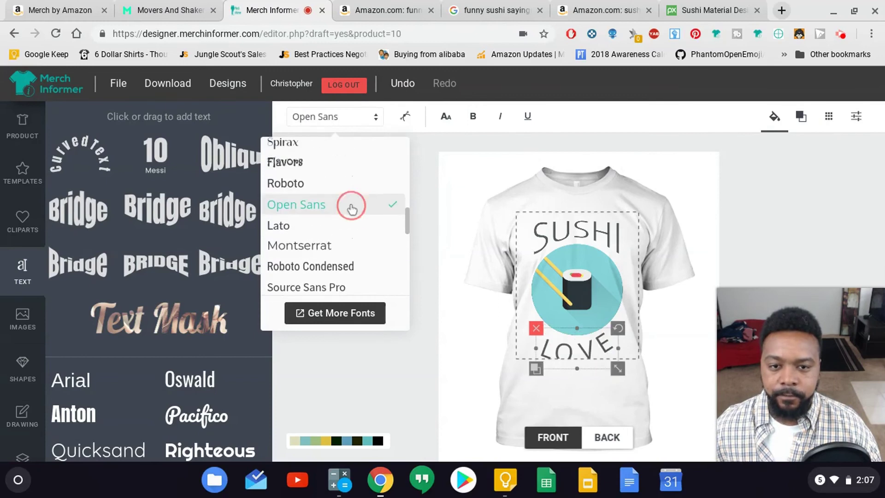
pyautogui.click(389, 367)
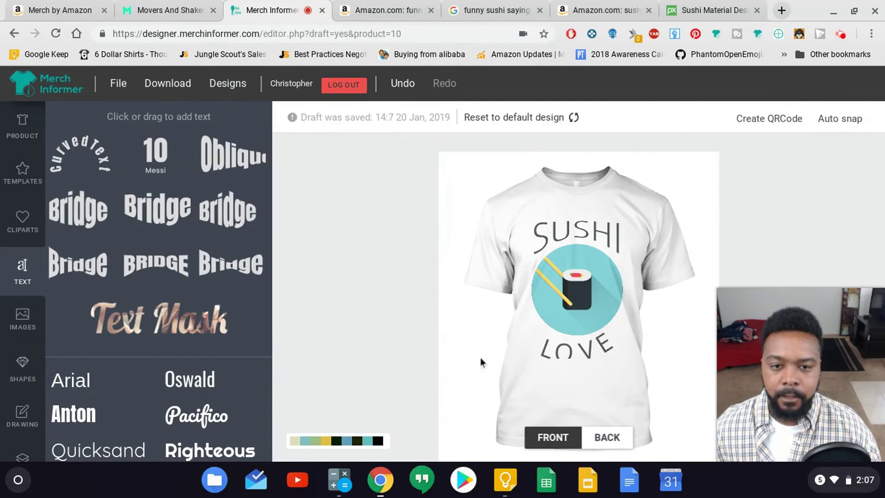
pyautogui.click(557, 351)
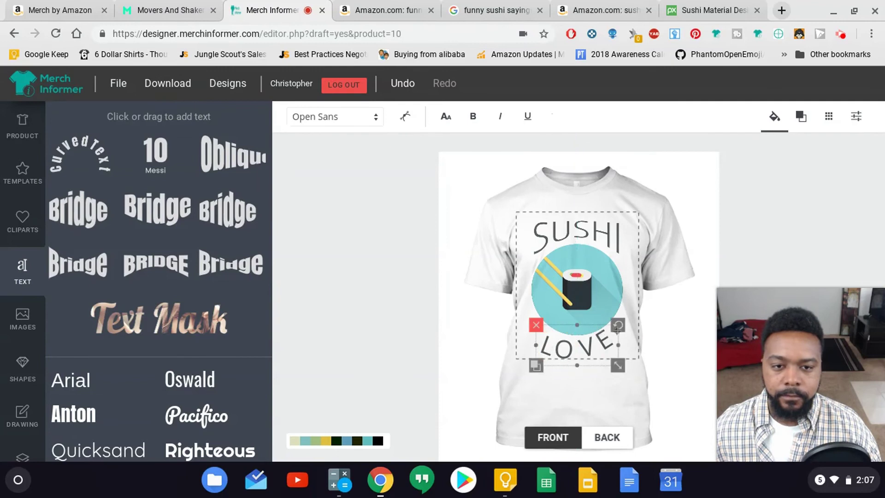
pyautogui.moveTo(620, 325); pyautogui.dragTo(589, 338)
pyautogui.click(342, 307)
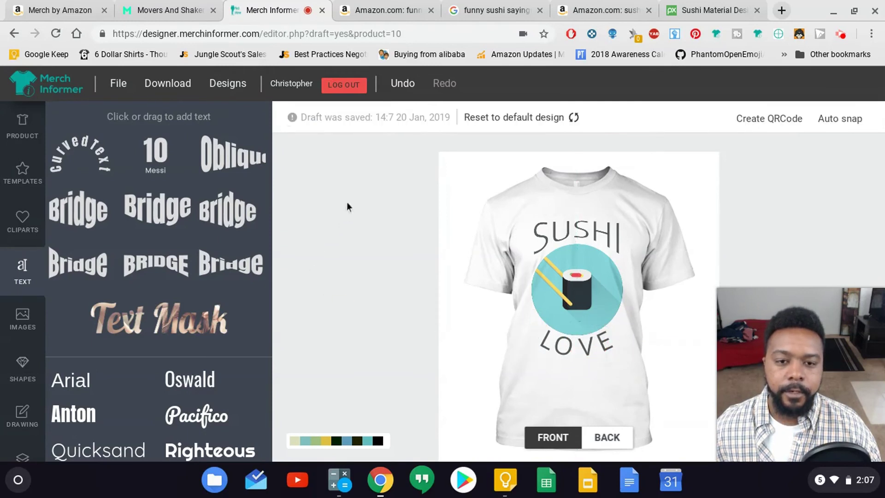
# Move SUSHI, the circle and LOVE up together and enlarge them slightly.
pyautogui.moveTo(401, 184); pyautogui.dragTo(635, 371)
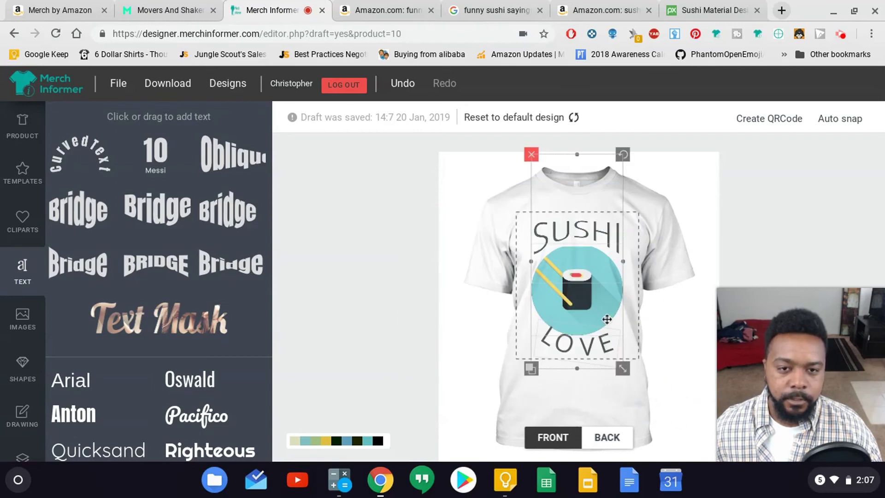
pyautogui.click(606, 318)
pyautogui.moveTo(606, 318); pyautogui.dragTo(606, 315)
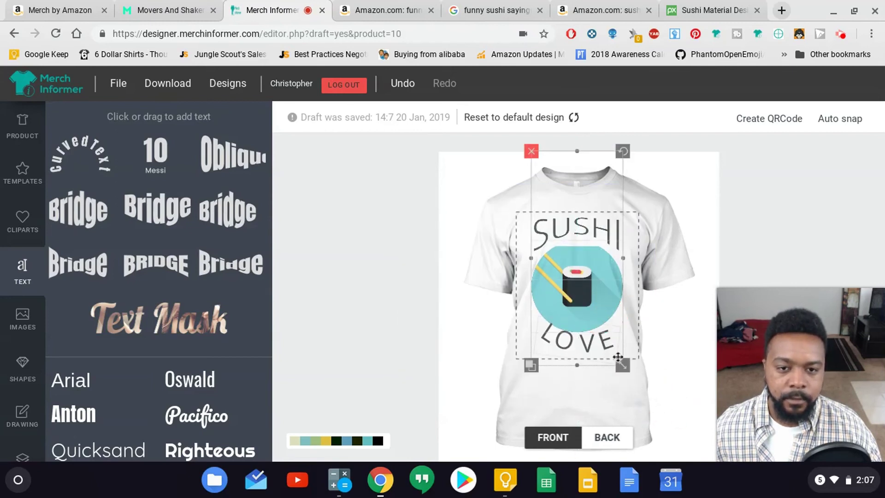
pyautogui.moveTo(622, 365); pyautogui.dragTo(626, 367)
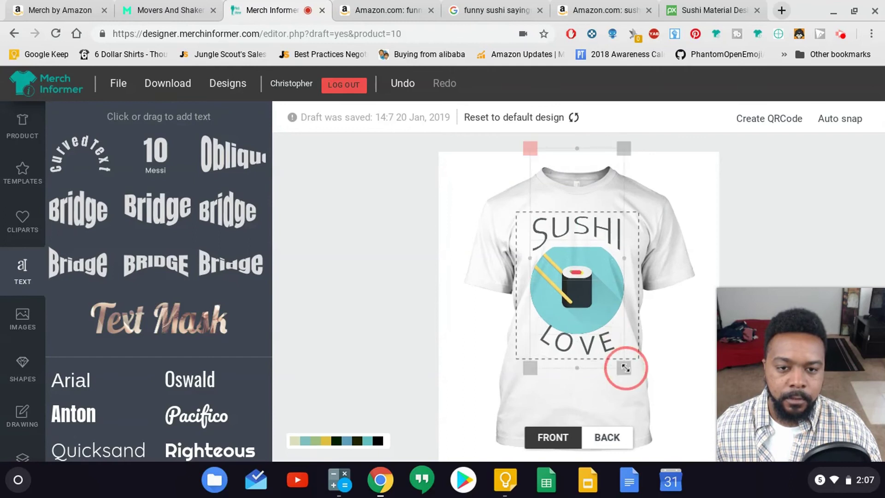
pyautogui.click(399, 336)
# Rotate the curved LOVE text slightly and tighten its letter spacing to 4.
pyautogui.click(571, 344)
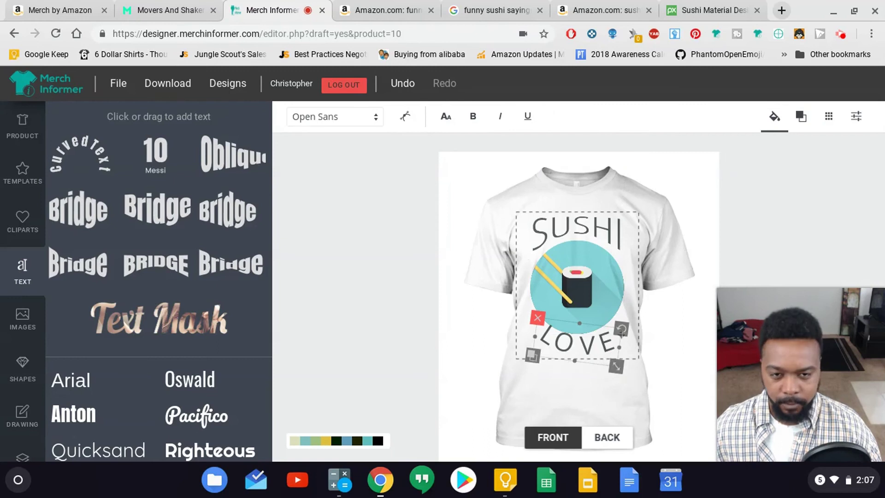
pyautogui.moveTo(622, 328); pyautogui.dragTo(622, 324)
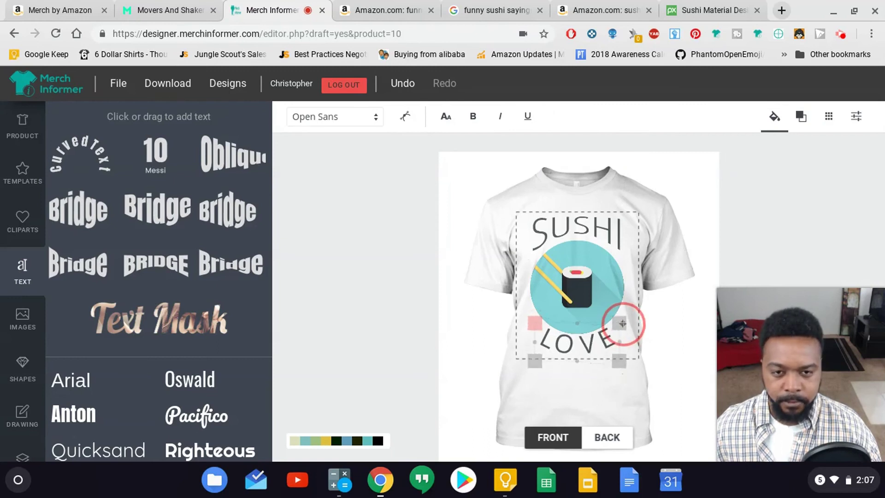
pyautogui.click(415, 316)
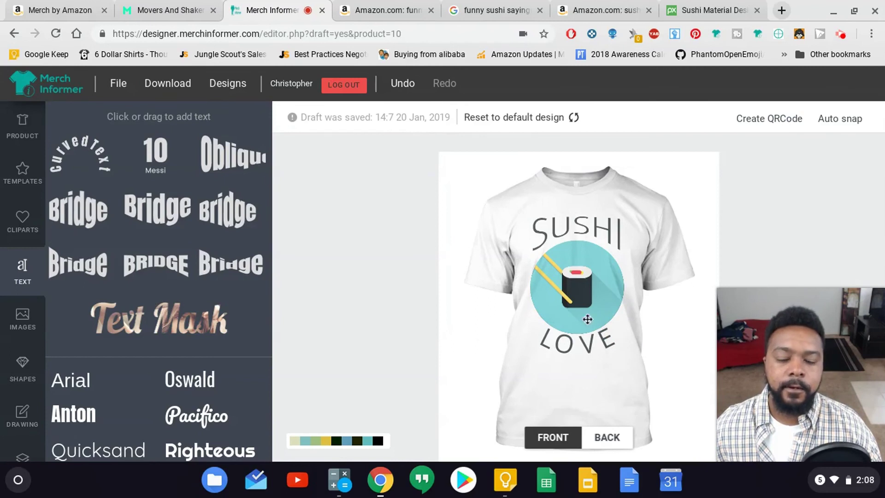
pyautogui.click(592, 346)
pyautogui.click(404, 116)
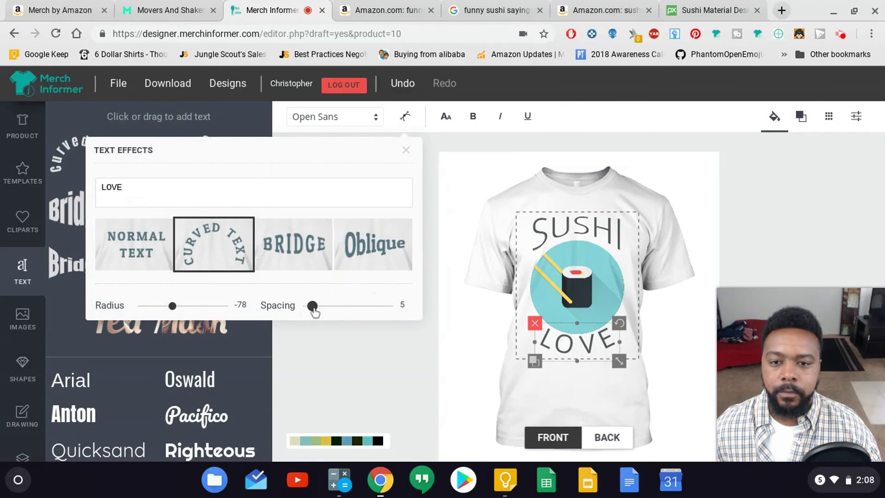
pyautogui.moveTo(311, 306); pyautogui.dragTo(312, 306)
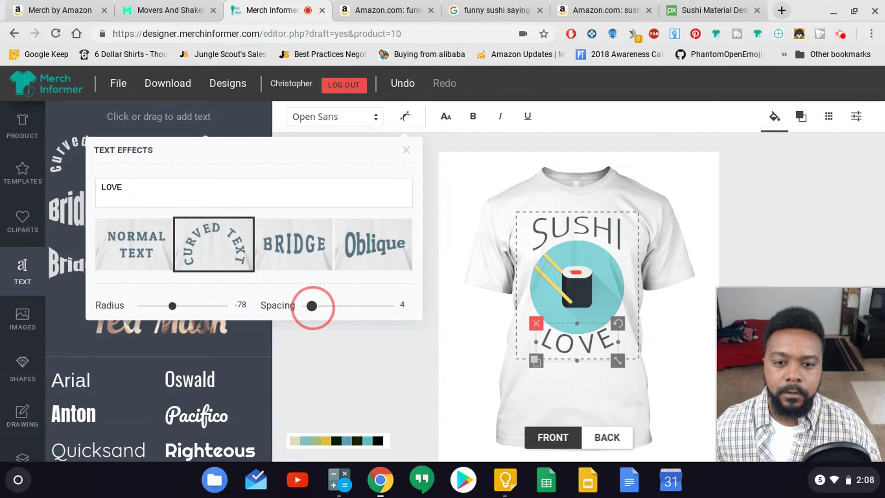
pyautogui.click(433, 174)
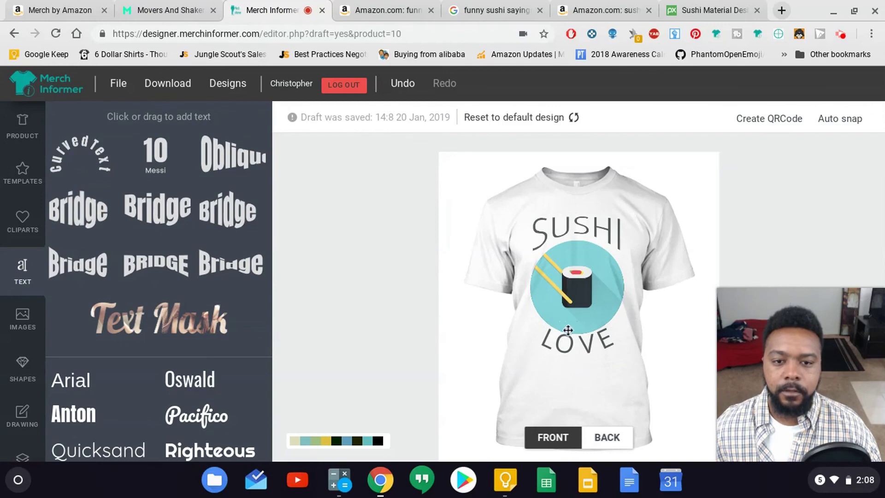
pyautogui.click(568, 346)
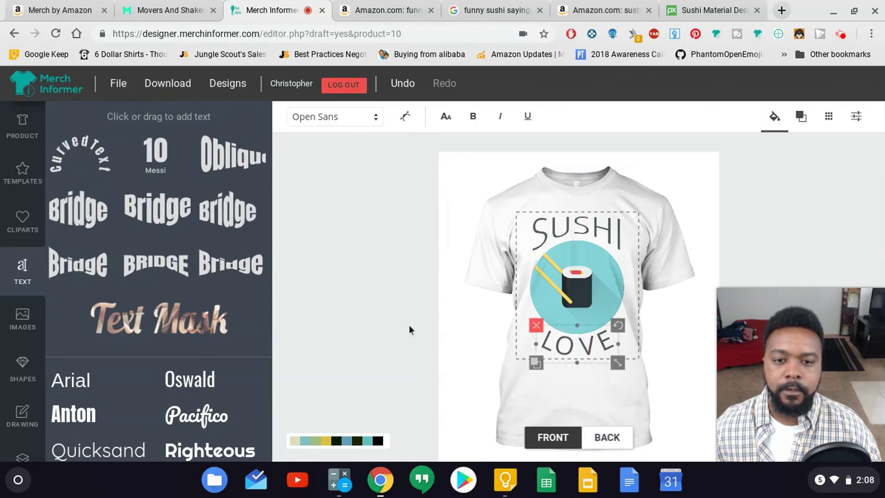
pyautogui.click(355, 303)
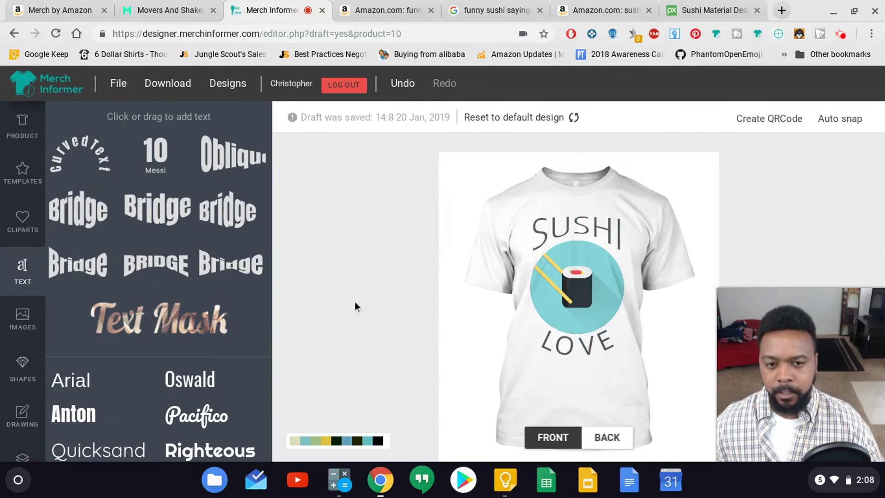